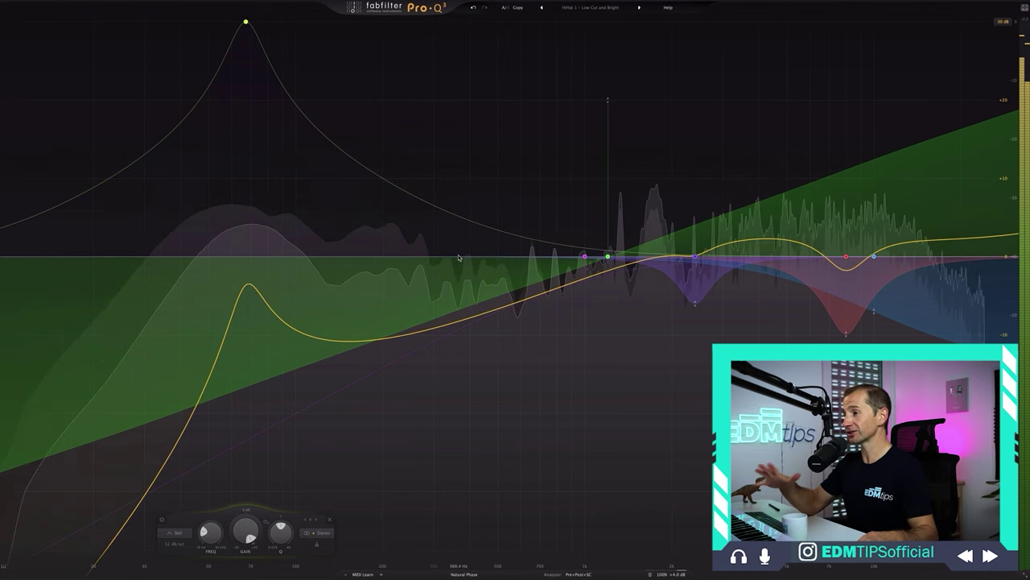
{"action": "left_click_drag", "start_coordinate": [532, 286], "coordinate": [472, 153]}
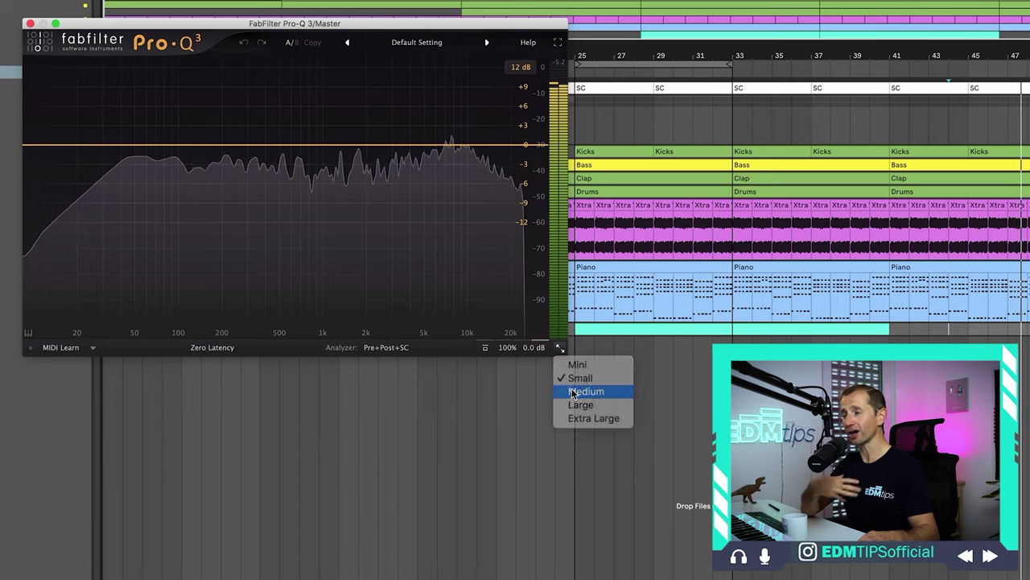
- Try several preset sizes for the Pro-Q 3 window, starting with Medium, and scale the window freely to a custom size
{"action": "left_click", "coordinate": [582, 391]}
{"action": "left_click", "coordinate": [636, 400]}
{"action": "left_click", "coordinate": [656, 457]}
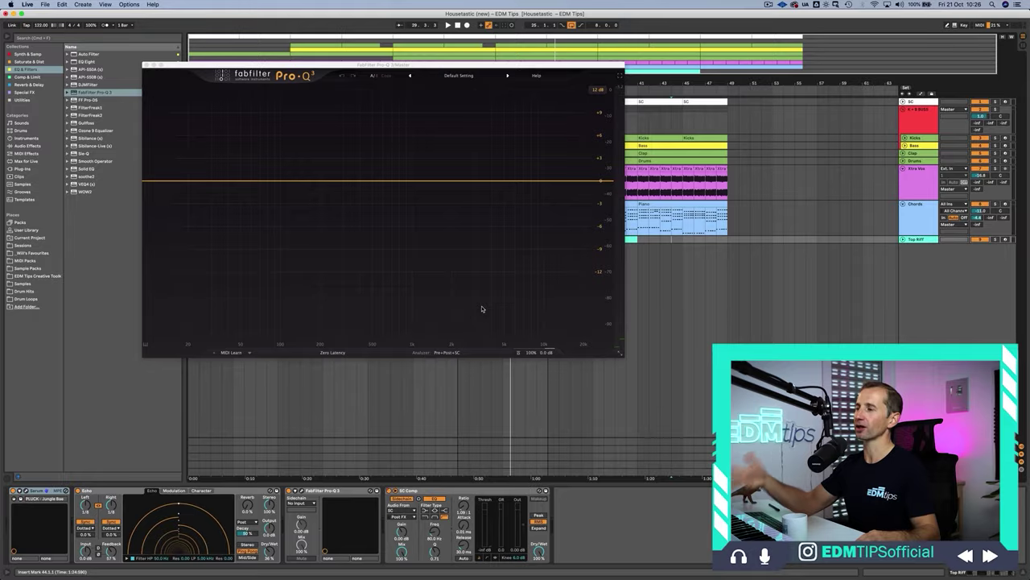
{"action": "left_click", "coordinate": [618, 353]}
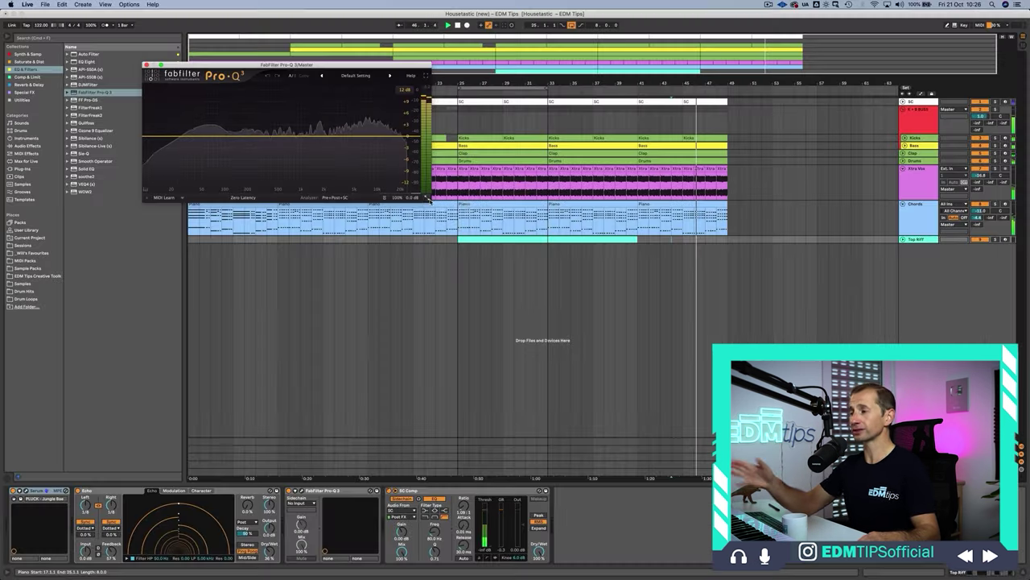
{"action": "left_click", "coordinate": [426, 197]}
{"action": "left_click", "coordinate": [467, 239]}
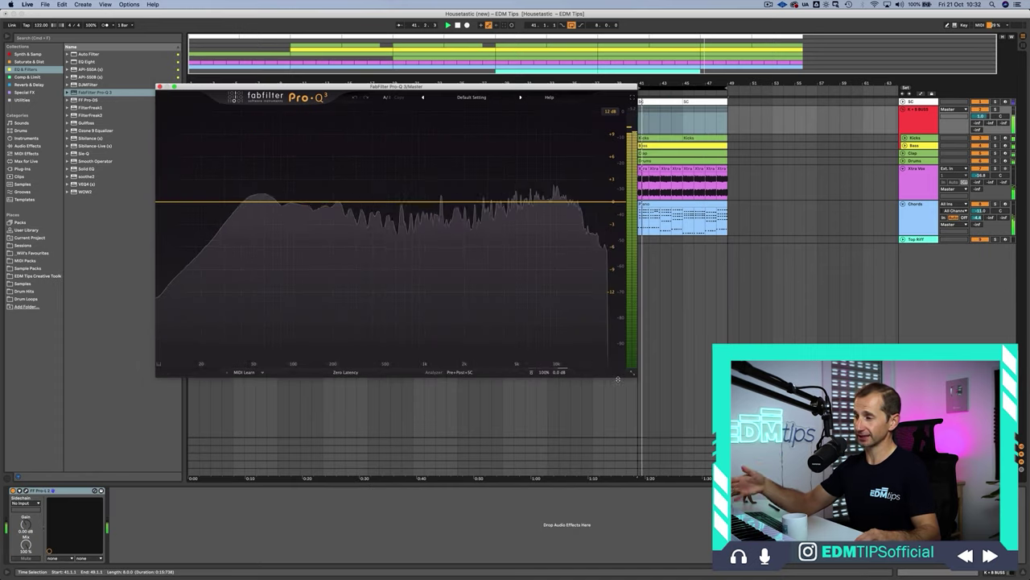
{"action": "left_click_drag", "start_coordinate": [679, 416], "coordinate": [638, 390]}
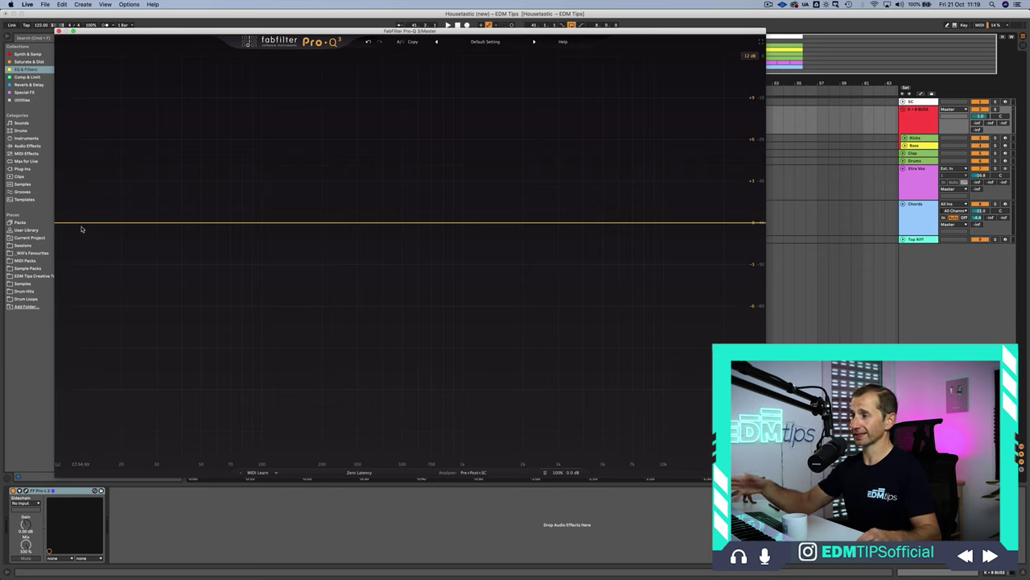
- Add a low cut on the Master EQ and raise its frequency, and add a high shelf boost at the upper end
{"action": "left_click", "coordinate": [81, 223]}
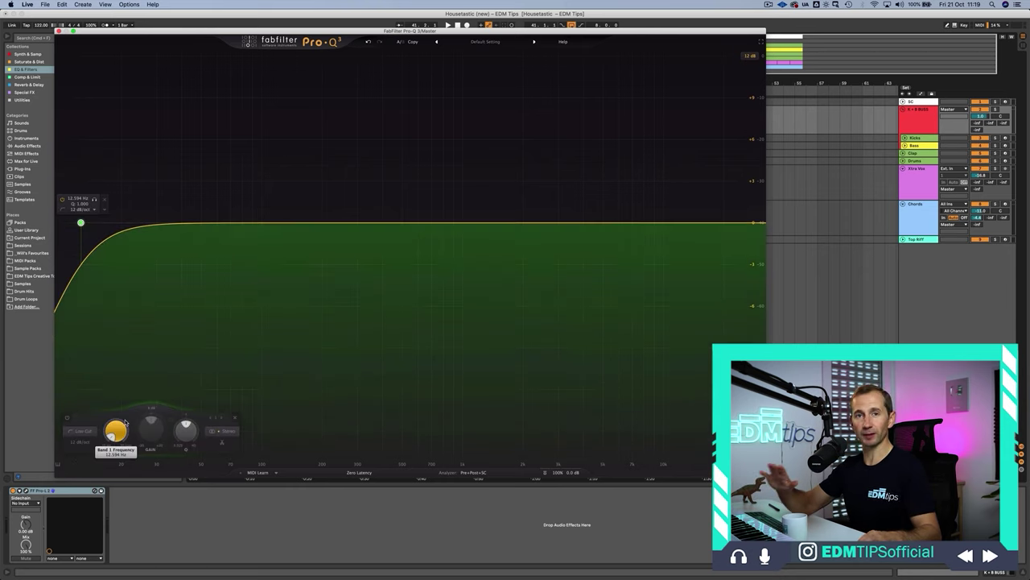
{"action": "left_click_drag", "start_coordinate": [115, 430], "coordinate": [170, 397]}
{"action": "left_click_drag", "start_coordinate": [723, 224], "coordinate": [672, 167]}
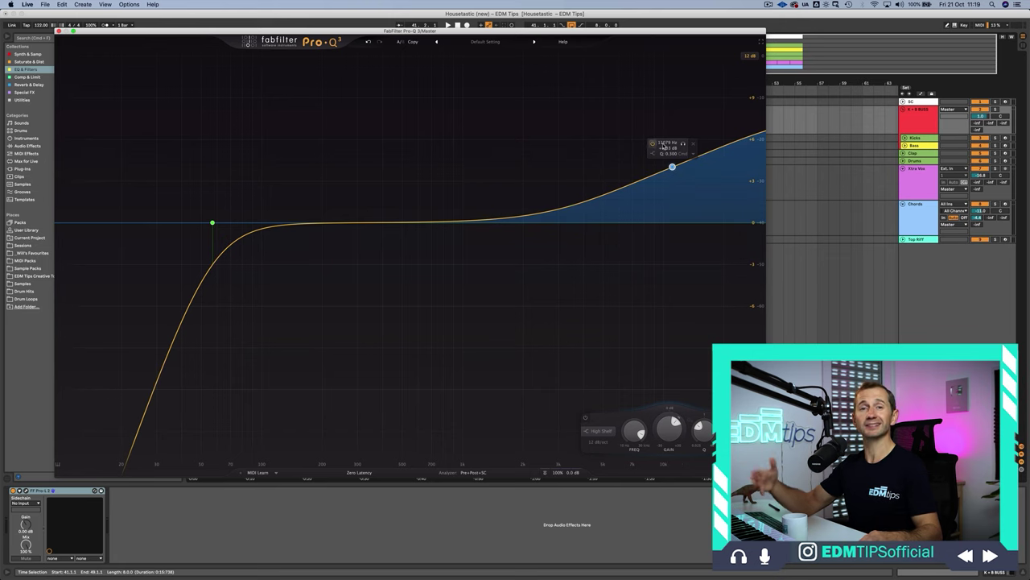
- Raise the gain of EQ Eight's band 3 in the mids
{"action": "left_click_drag", "start_coordinate": [420, 191], "coordinate": [418, 155]}
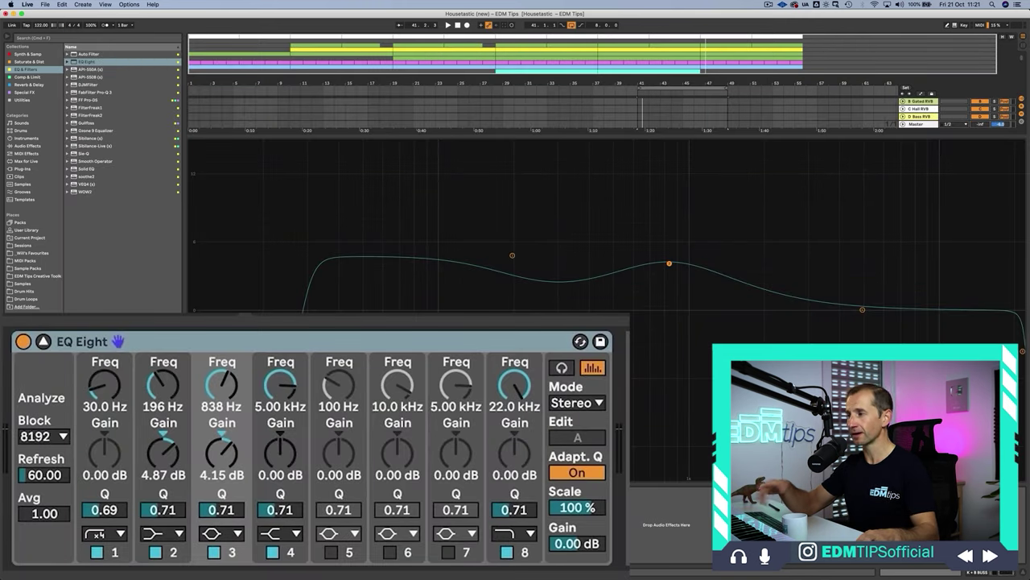
{"action": "left_click_drag", "start_coordinate": [669, 264], "coordinate": [679, 203]}
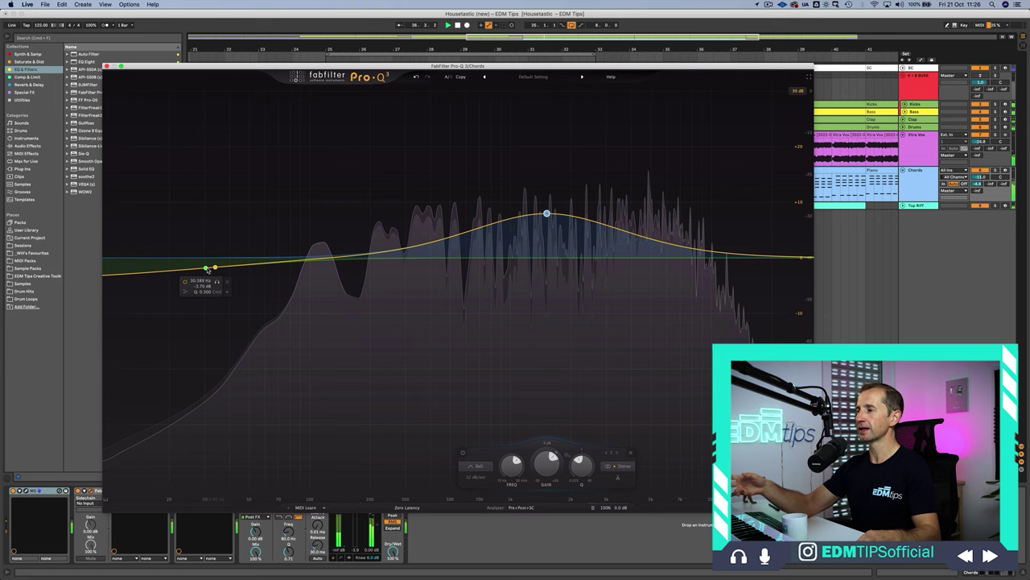
- Set the Chords EQ's mid bell band to about +7.75 dB, and bypass and re-enable it to compare
{"action": "left_click_drag", "start_coordinate": [547, 215], "coordinate": [545, 220]}
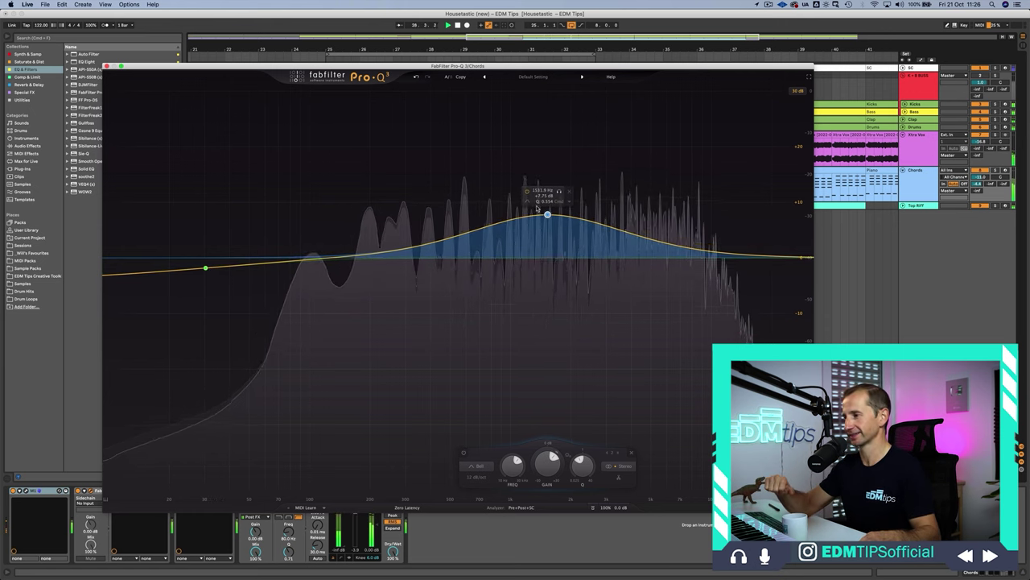
{"action": "left_click", "coordinate": [526, 193]}
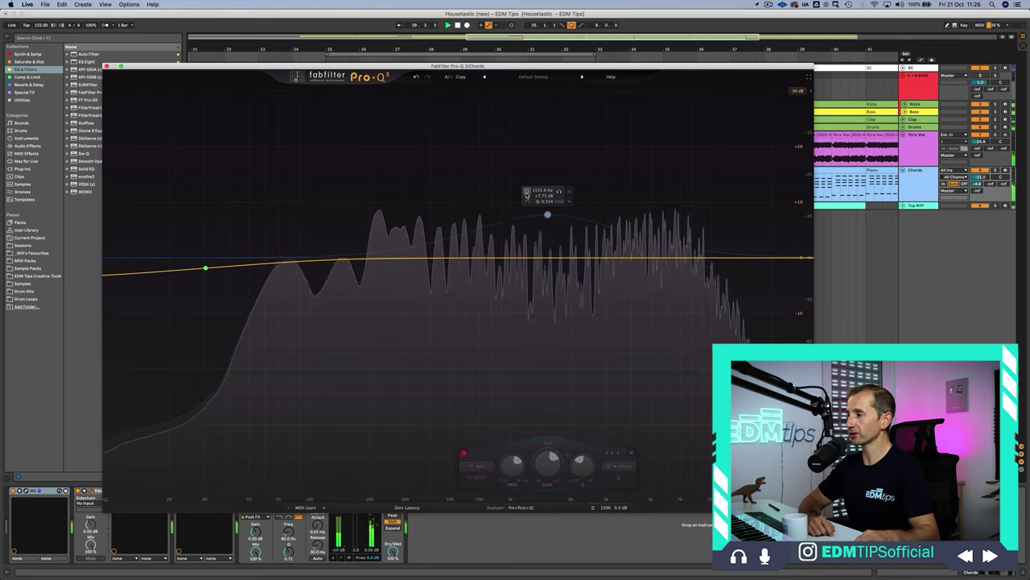
{"action": "left_click", "coordinate": [527, 193]}
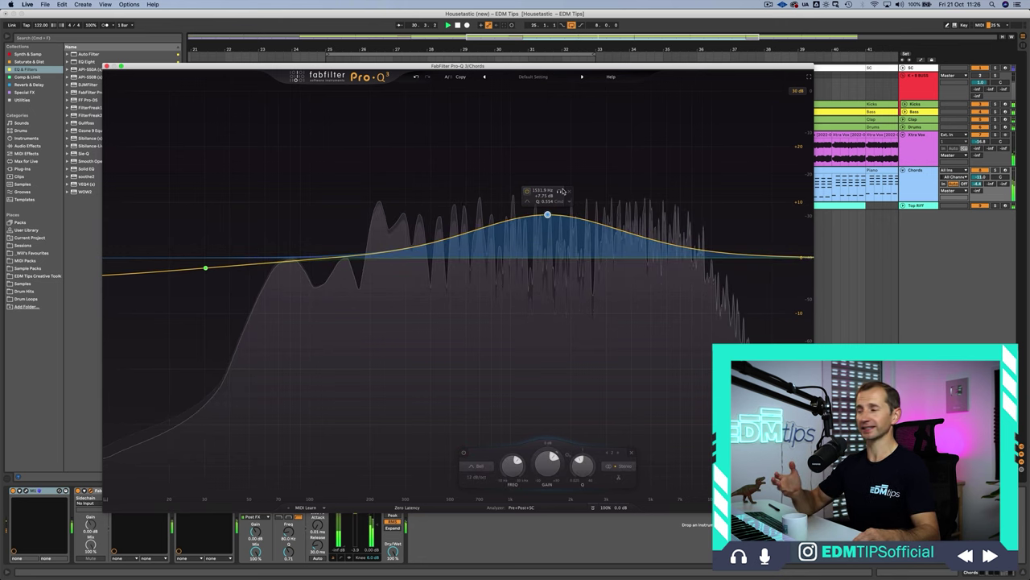
- Audition the mid bell band on its own around 1.4 kHz and change its filter shape
{"action": "mouse_move", "coordinate": [562, 184]}
{"action": "left_mouse_down"}
{"action": "mouse_move", "coordinate": [680, 190]}
{"action": "mouse_move", "coordinate": [532, 198]}
{"action": "mouse_move", "coordinate": [560, 199]}
{"action": "left_mouse_up"}
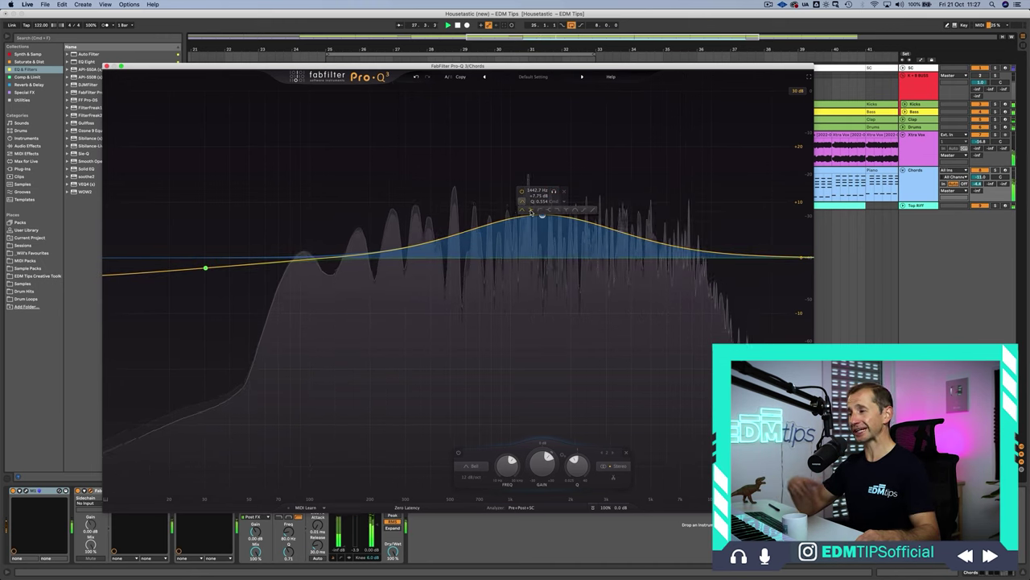
{"action": "left_click", "coordinate": [530, 212]}
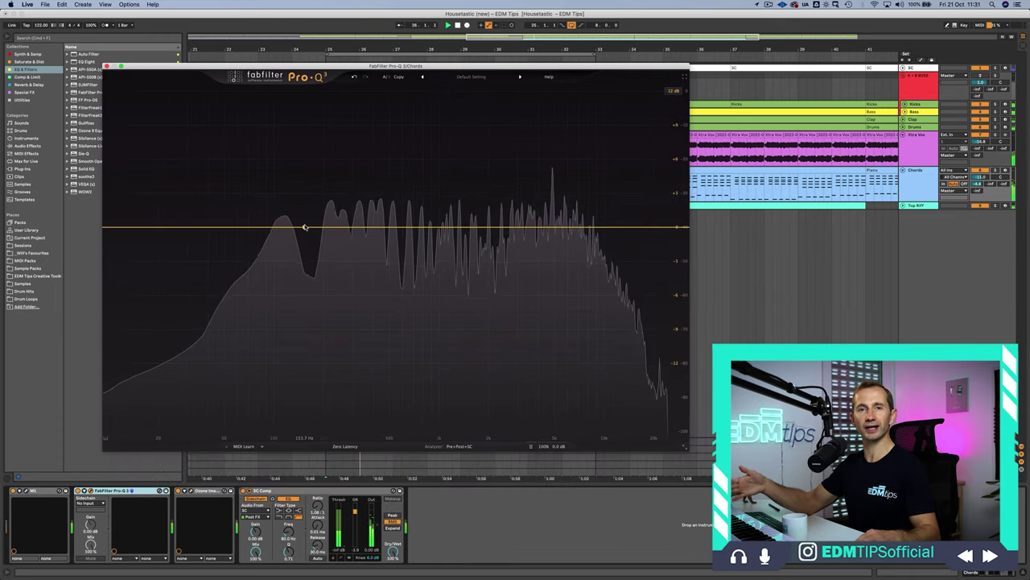
- Add a low bell boost and an upper-mid bell boost near 3.5 kHz on the Chords EQ, and shift both bands together
{"action": "left_click_drag", "start_coordinate": [304, 227], "coordinate": [311, 204]}
{"action": "left_click_drag", "start_coordinate": [510, 229], "coordinate": [530, 183]}
{"action": "scroll", "coordinate": [530, 178], "scroll_direction": "down", "scroll_amount": 3}
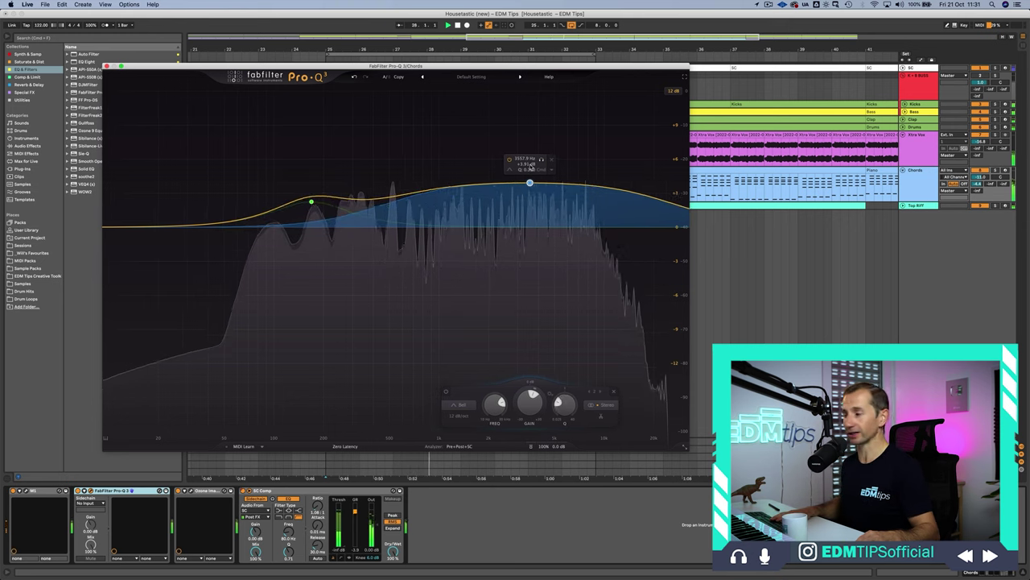
{"action": "left_click_drag", "start_coordinate": [596, 310], "coordinate": [265, 172]}
{"action": "mouse_move", "coordinate": [529, 183]}
{"action": "left_mouse_down"}
{"action": "mouse_move", "coordinate": [529, 142]}
{"action": "mouse_move", "coordinate": [526, 287]}
{"action": "mouse_move", "coordinate": [536, 173]}
{"action": "left_mouse_up"}
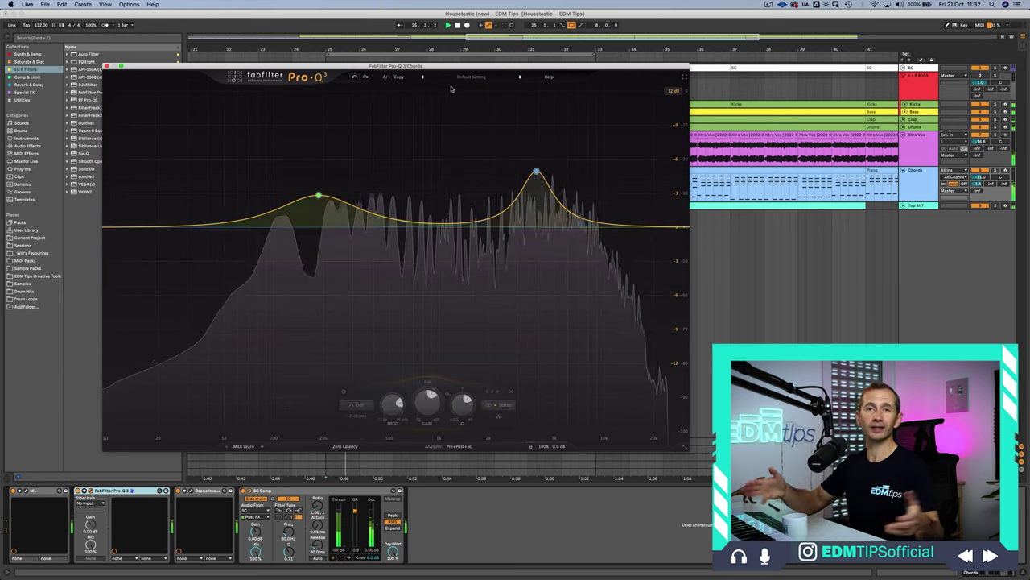
- Step through the neighbouring EQ presets, such as Drums, and go back to the previous one
{"action": "left_click", "coordinate": [520, 79]}
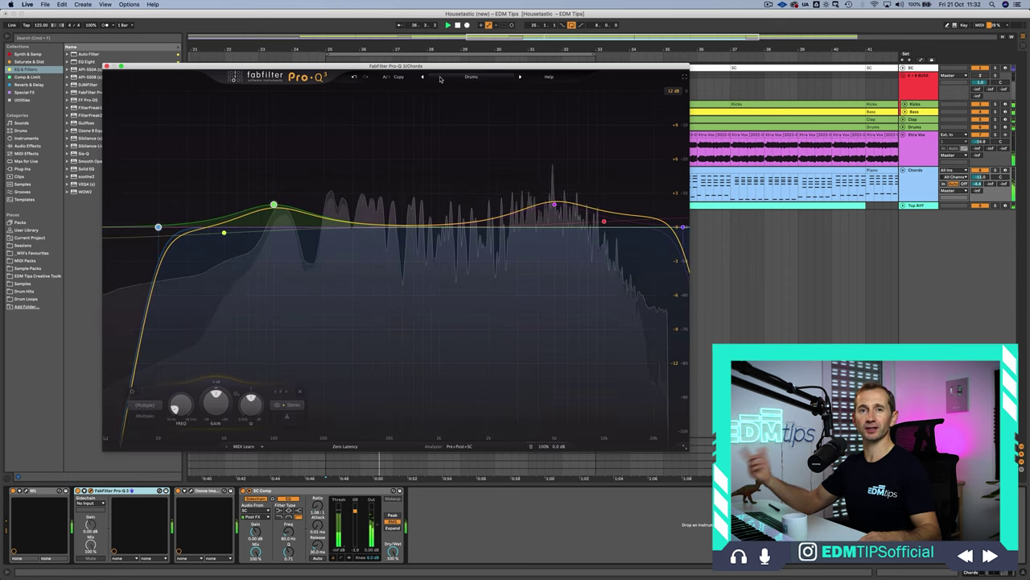
{"action": "left_click", "coordinate": [422, 77]}
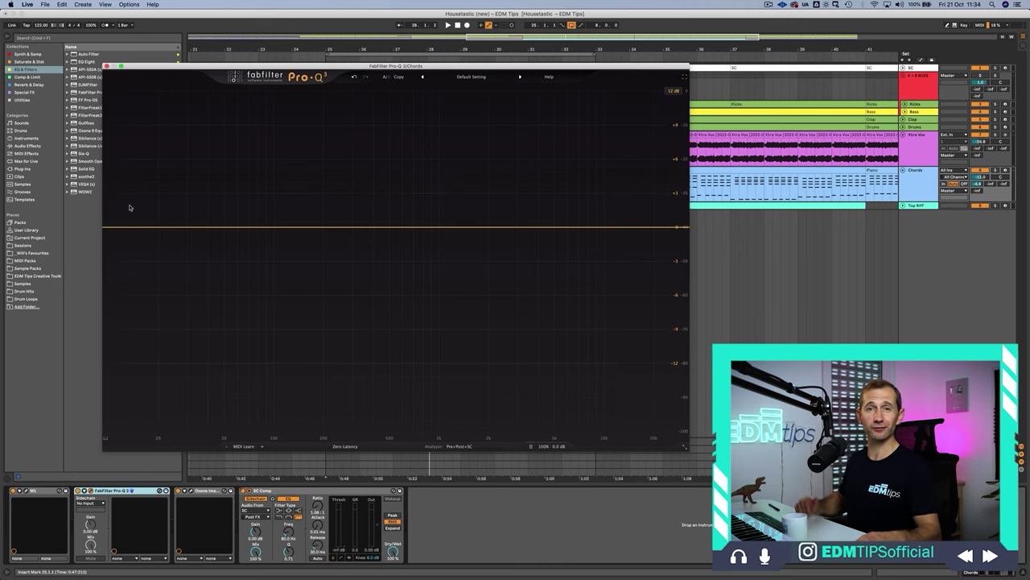
- Add a low cut at about 11.6 Hz and a high cut at the upper end of the flat Chords EQ curve
{"action": "left_click", "coordinate": [118, 229]}
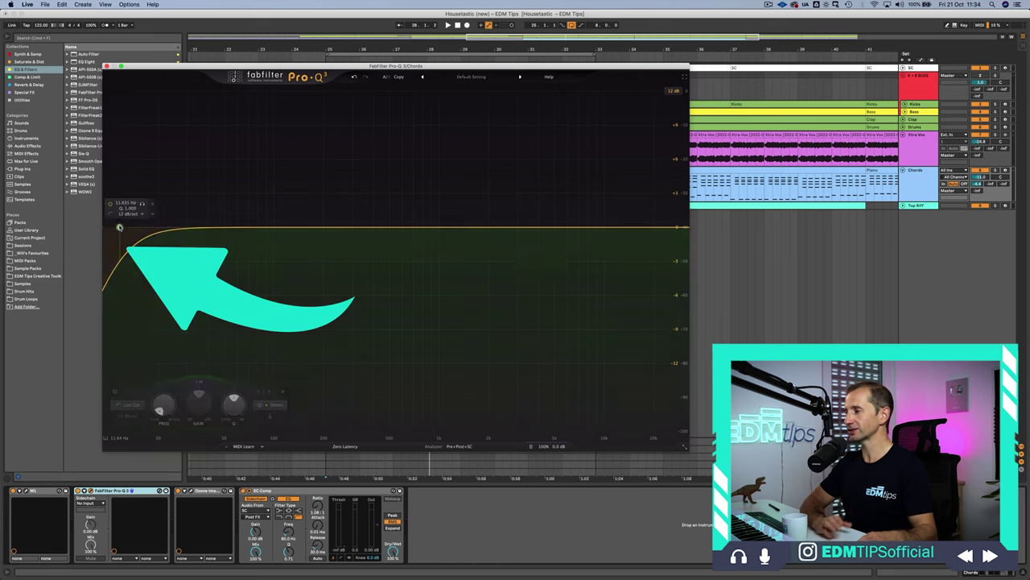
{"action": "left_click", "coordinate": [673, 228]}
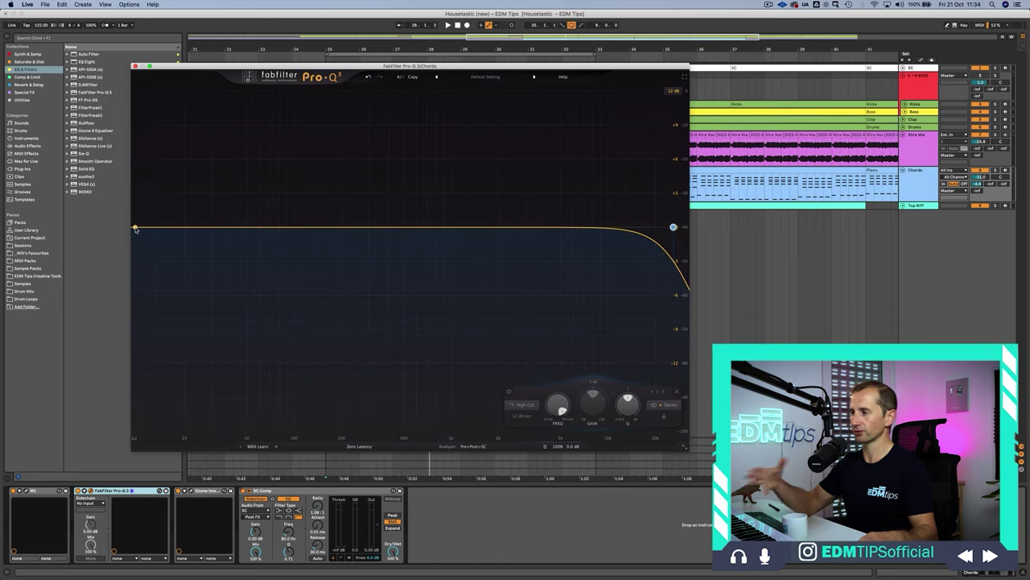
- Shape the Chords EQ with a low shelf boost, a +4.15 dB high shelf near 8 kHz and a bell boost in the mids
{"action": "left_click_drag", "start_coordinate": [135, 229], "coordinate": [244, 202]}
{"action": "left_click_drag", "start_coordinate": [673, 227], "coordinate": [593, 202]}
{"action": "left_click_drag", "start_coordinate": [421, 226], "coordinate": [426, 176]}
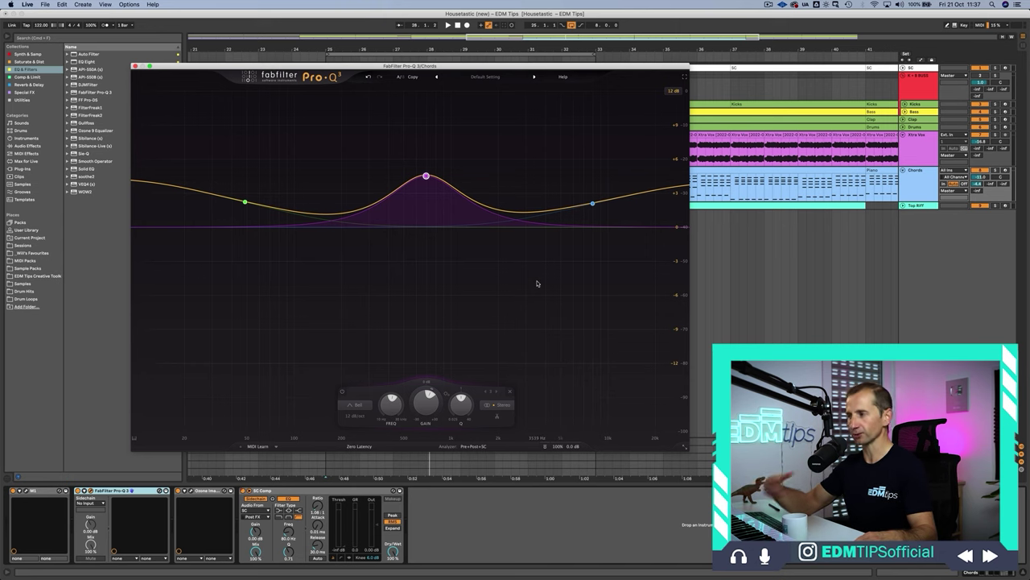
{"action": "mouse_move", "coordinate": [603, 202]}
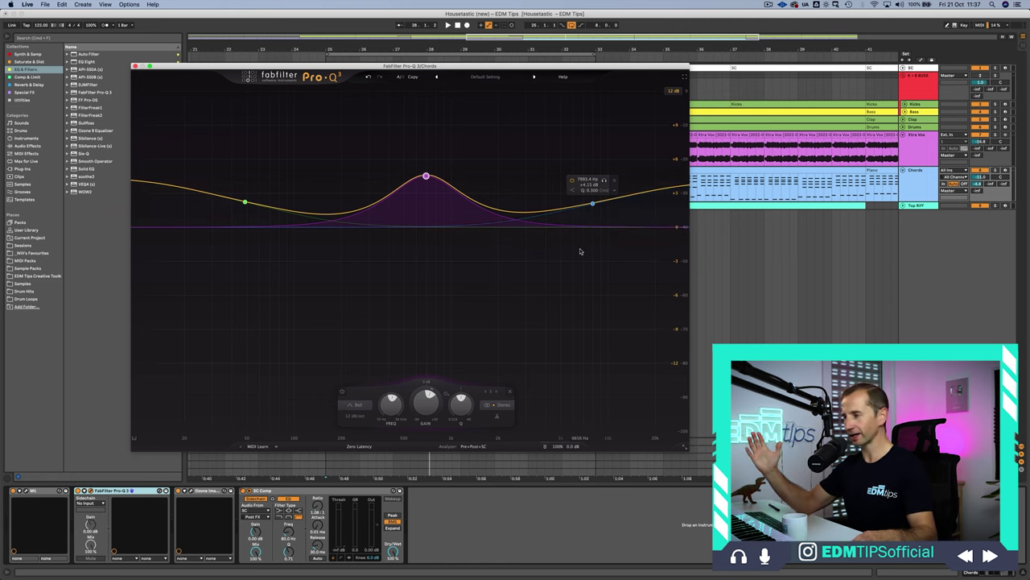
- Add a low cut band at about 12 Hz on the Chords EQ and vary its Q
{"action": "left_click", "coordinate": [139, 183]}
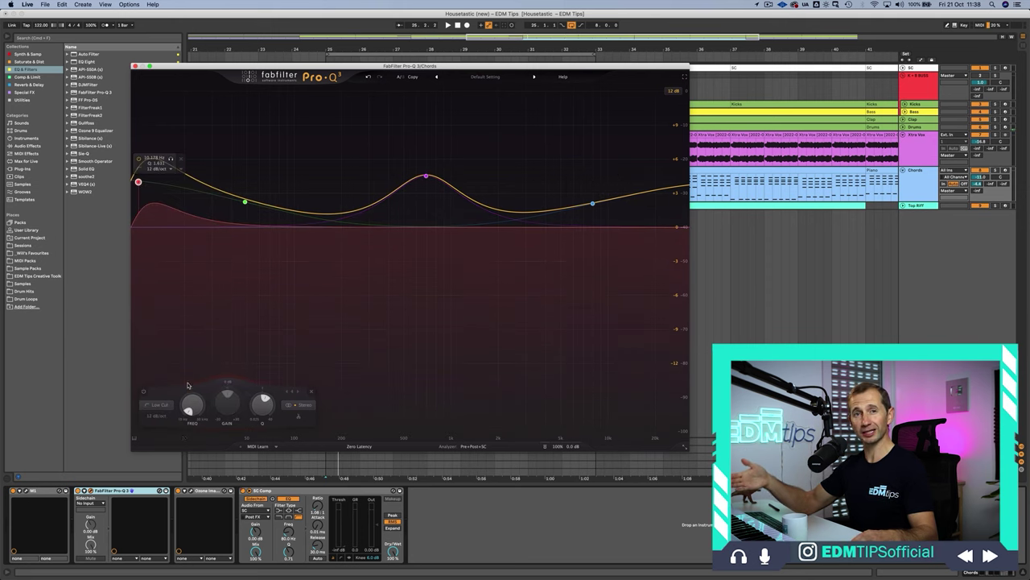
{"action": "scroll", "coordinate": [263, 402], "scroll_direction": "down", "scroll_amount": 5}
{"action": "scroll", "coordinate": [202, 398], "scroll_direction": "up", "scroll_amount": 5}
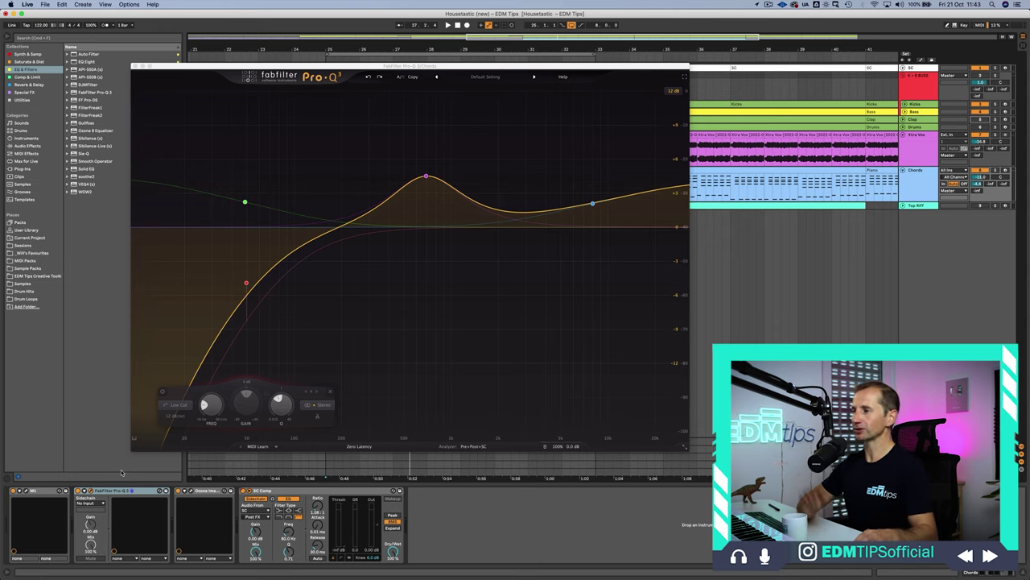
- Add another band in the upper mids of the Chords EQ and adjust its frequency
{"action": "double_click", "coordinate": [525, 211]}
{"action": "left_click_drag", "start_coordinate": [525, 210], "coordinate": [529, 194]}
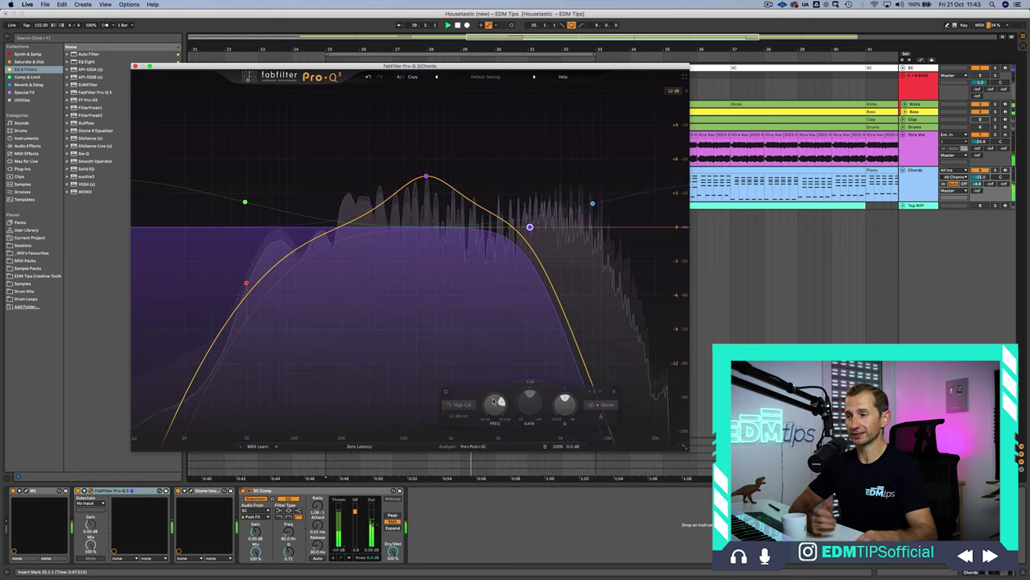
{"action": "left_click_drag", "start_coordinate": [495, 404], "coordinate": [495, 388]}
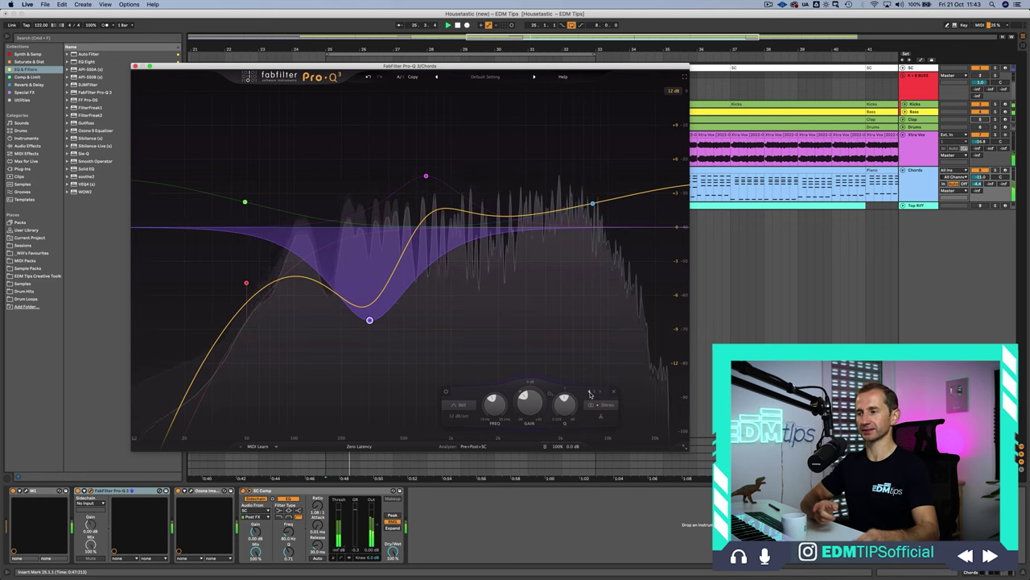
- Step the band selection forward and back through the Chords EQ bands
{"action": "left_click", "coordinate": [600, 394]}
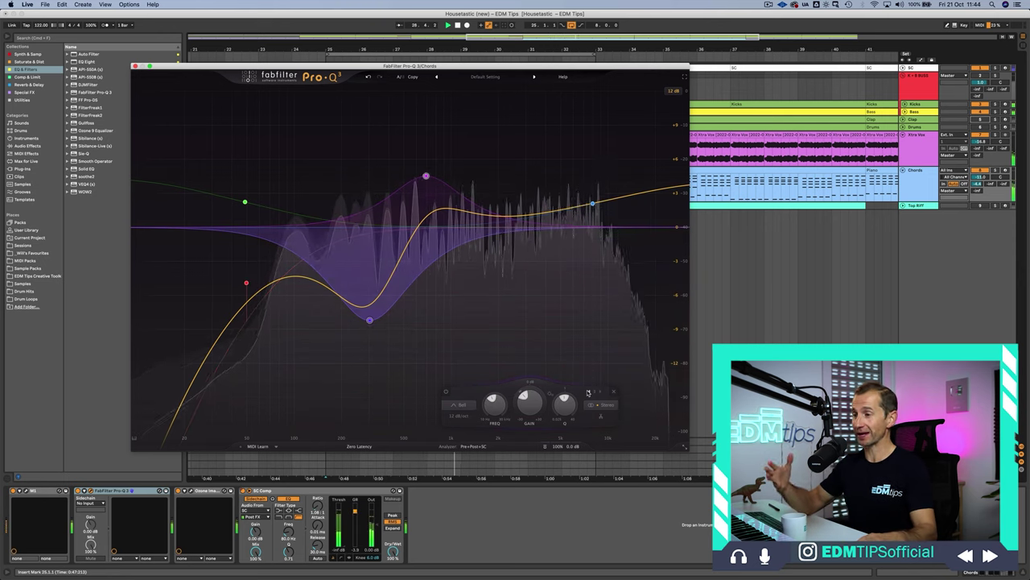
{"action": "left_click", "coordinate": [589, 393]}
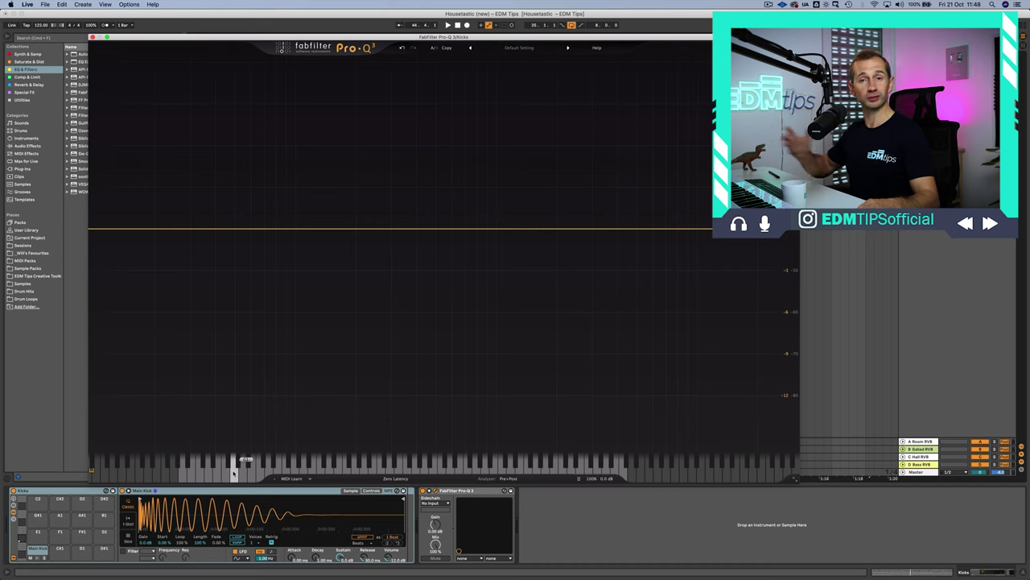
- Add a bell band at a low note on the Kicks EQ, using the piano display as reference, and boost it
{"action": "mouse_move", "coordinate": [229, 227]}
{"action": "left_mouse_down"}
{"action": "mouse_move", "coordinate": [327, 214]}
{"action": "mouse_move", "coordinate": [236, 231]}
{"action": "left_mouse_up"}
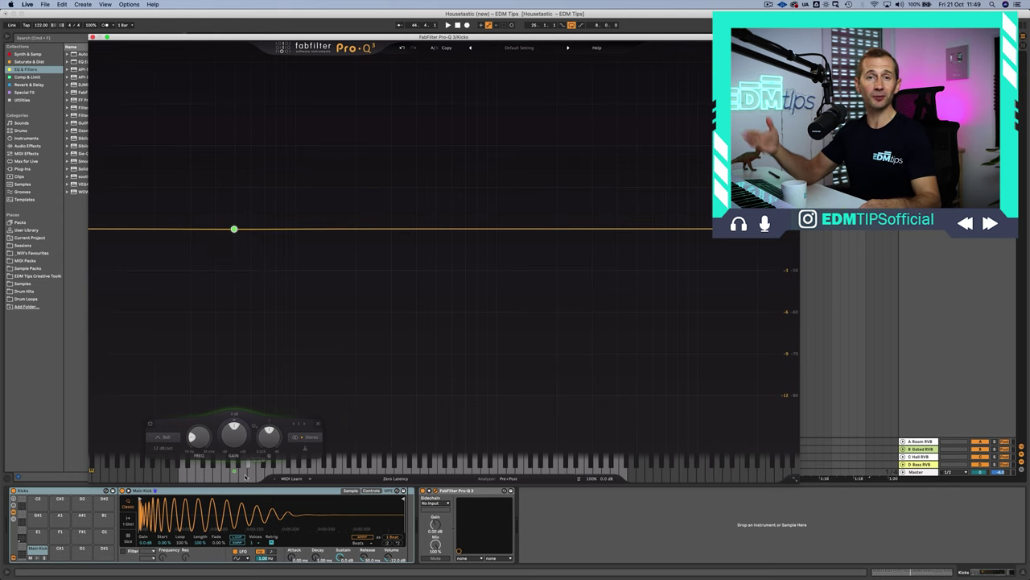
{"action": "key", "text": "space"}
{"action": "left_click_drag", "start_coordinate": [233, 228], "coordinate": [244, 149]}
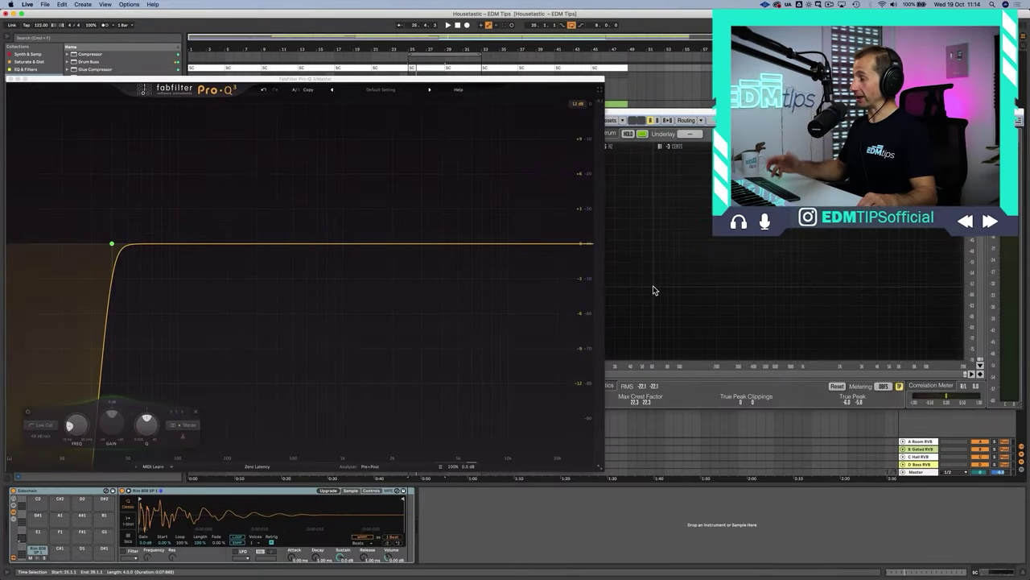
- Show the Master track's device chain and select its FabFilter Pro-Q 3 device
{"action": "left_click", "coordinate": [925, 473]}
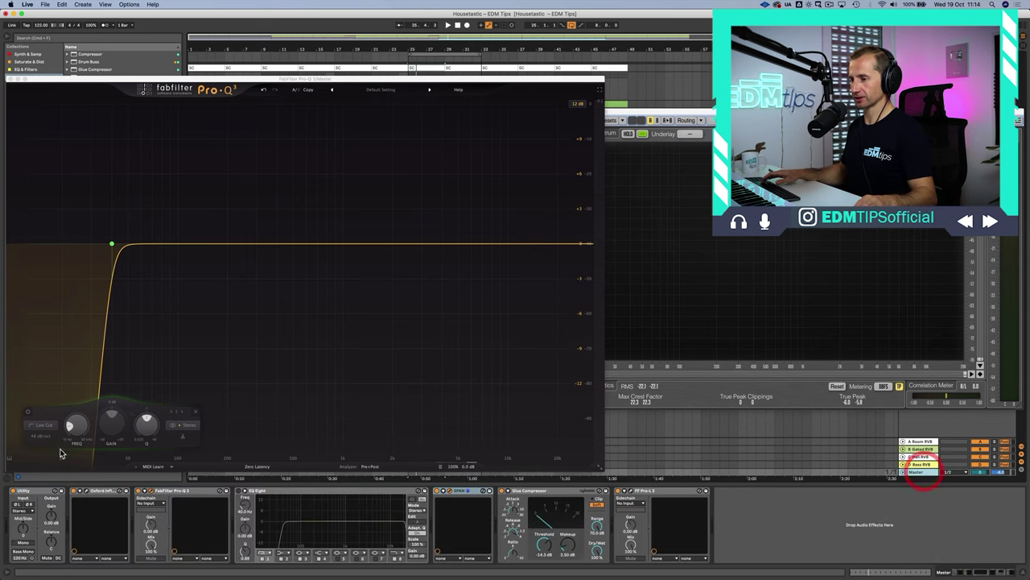
{"action": "left_click", "coordinate": [187, 493]}
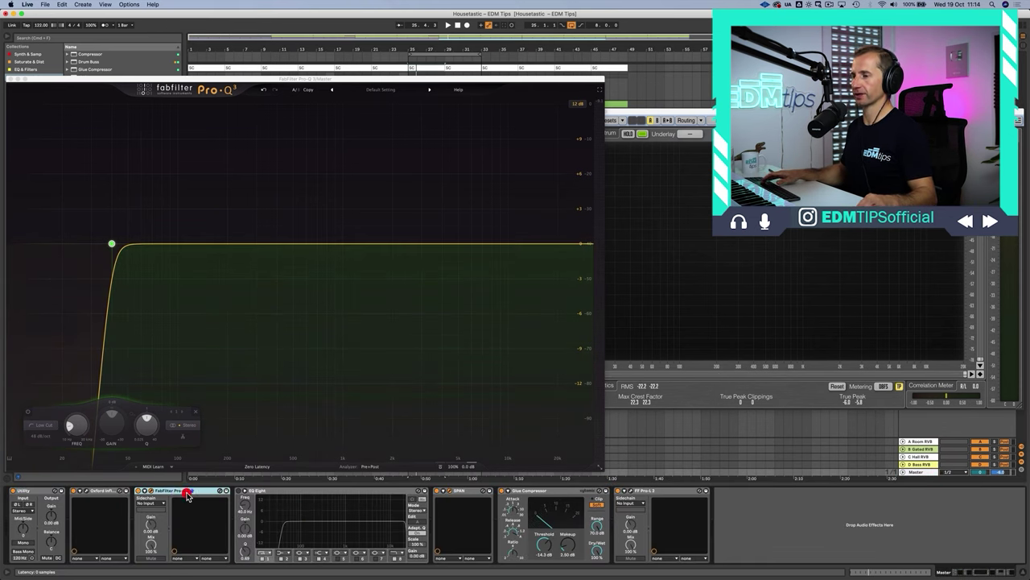
{"action": "left_click", "coordinate": [286, 491]}
{"action": "left_click", "coordinate": [199, 491]}
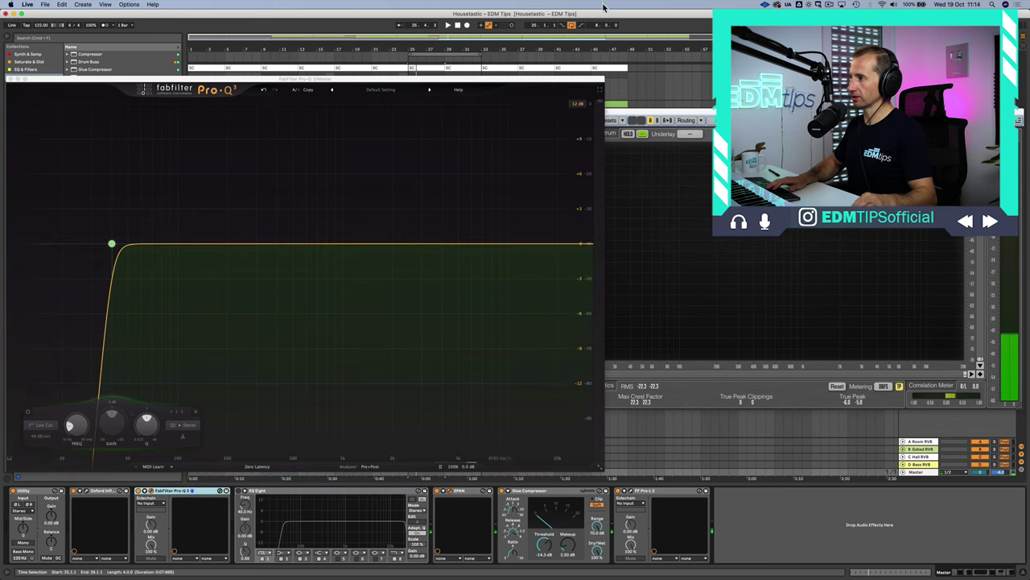
- Arrange the SPAN analyzer and the Master's Pro-Q 3 windows side by side
{"action": "left_click_drag", "start_coordinate": [653, 113], "coordinate": [659, 116]}
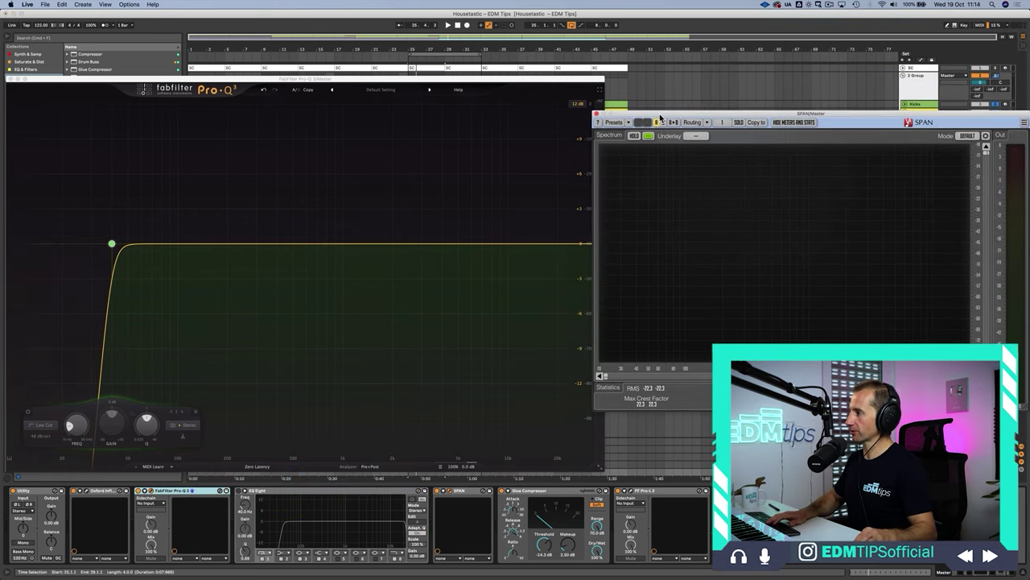
{"action": "left_click_drag", "start_coordinate": [424, 84], "coordinate": [419, 71]}
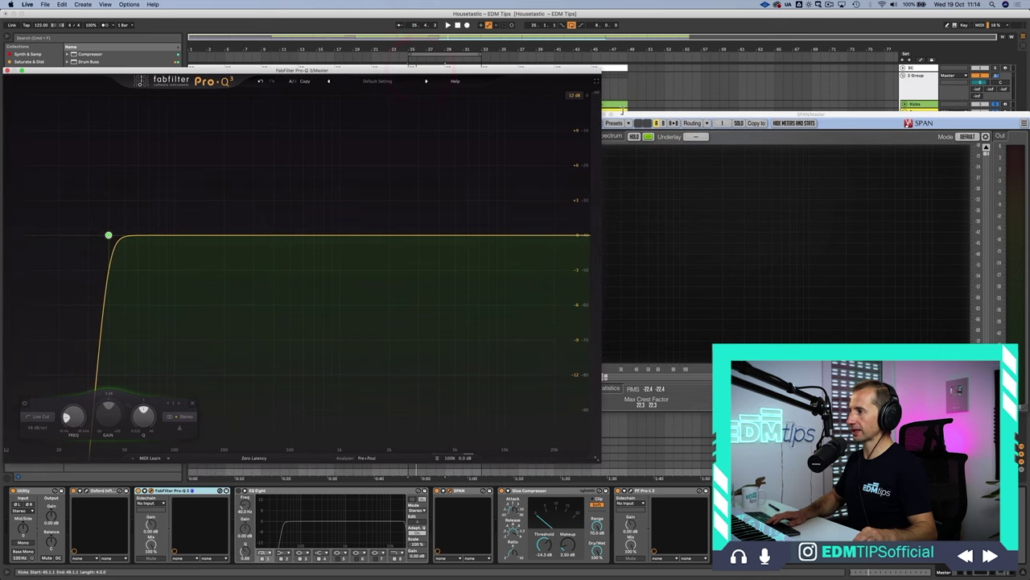
- Position the SPAN window beside the Master's Pro-Q 3 and play the loop to compare the two spectrum displays
{"action": "left_click_drag", "start_coordinate": [641, 114], "coordinate": [633, 121]}
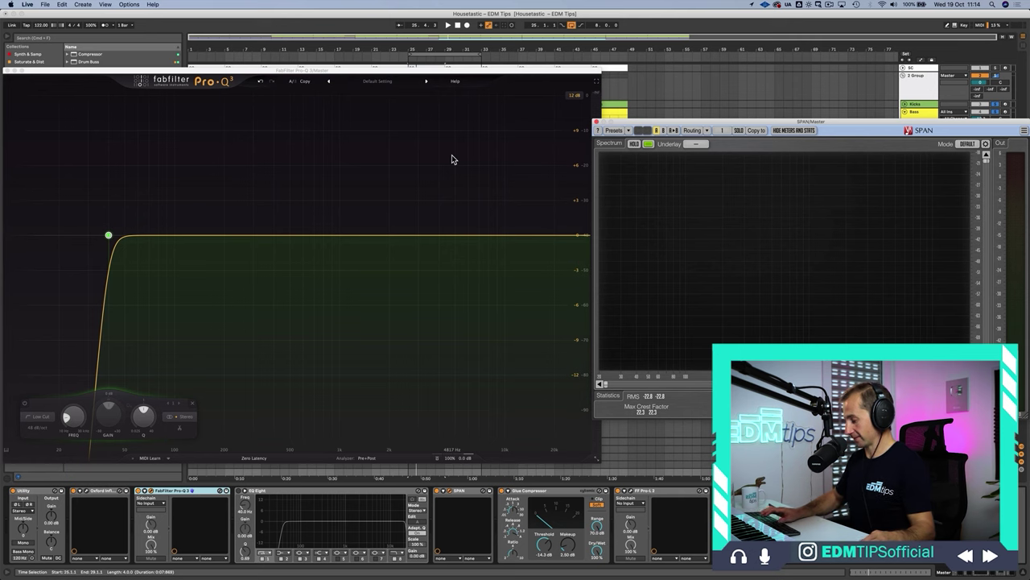
{"action": "key", "text": "space"}
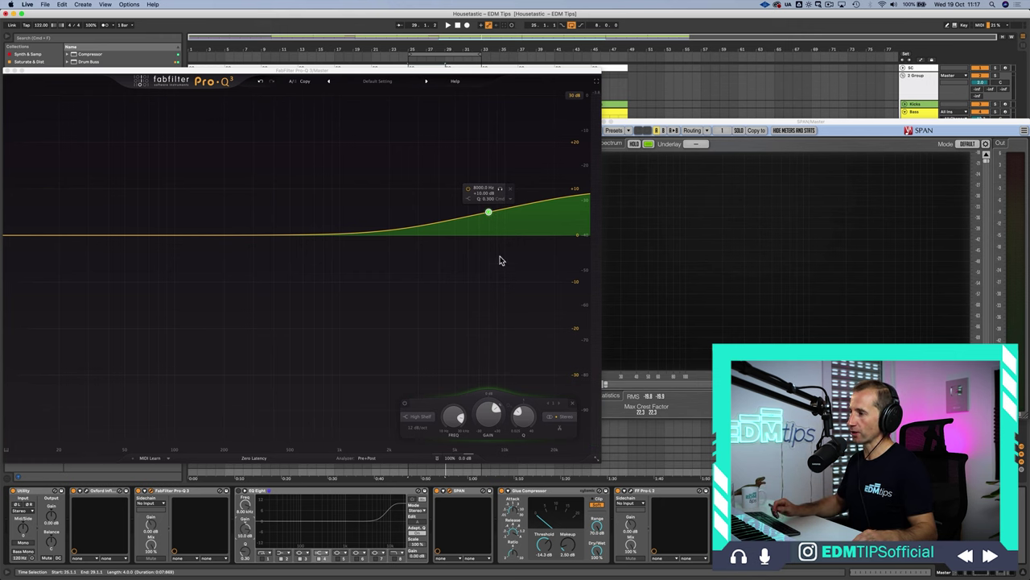
{"action": "mouse_move", "coordinate": [524, 416]}
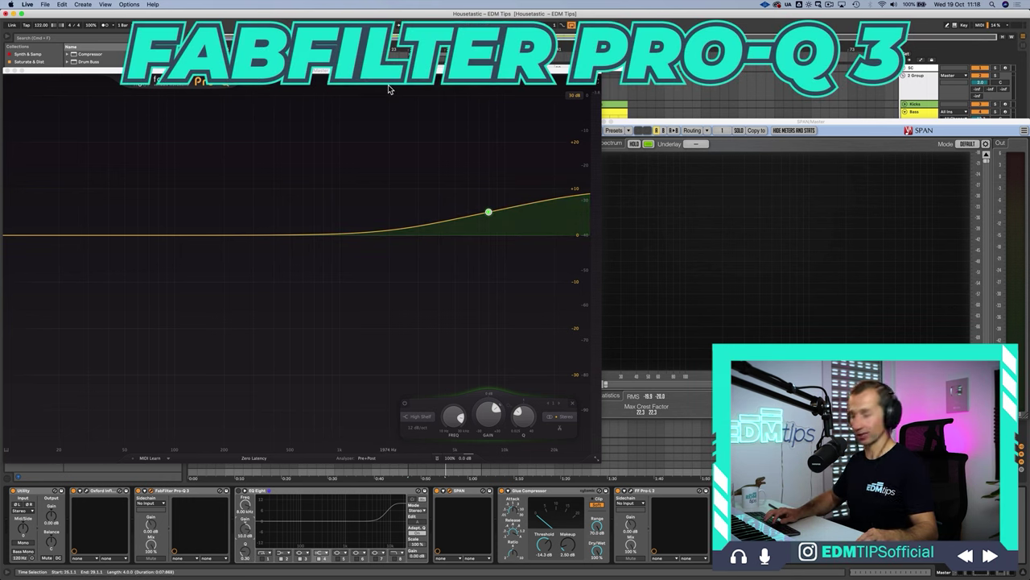
{"action": "key", "text": "space"}
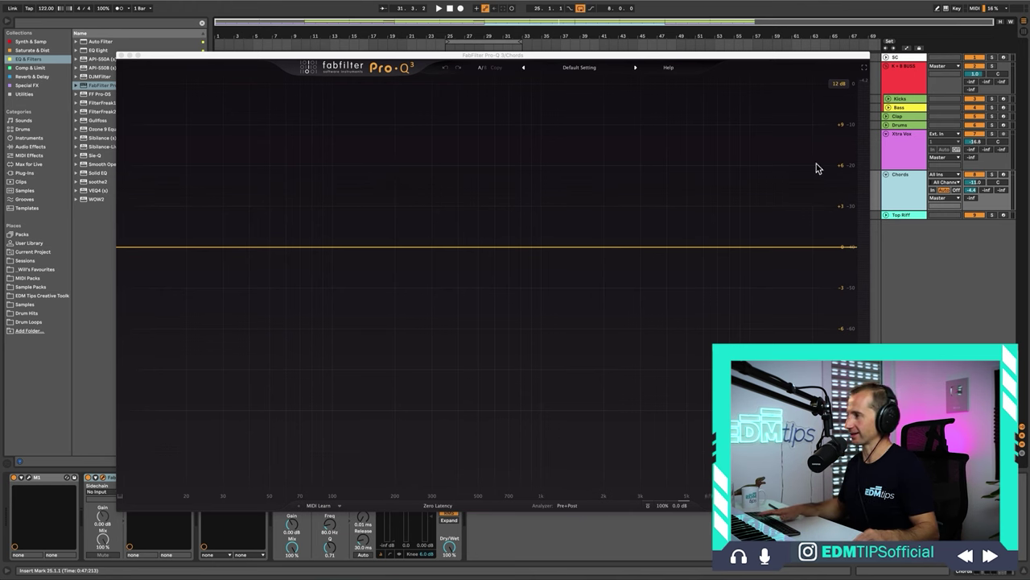
- Play the loop with the Chords track soloed and turn off Spectrum Grab in its Pro-Q 3 analyzer settings
{"action": "key", "text": "space"}
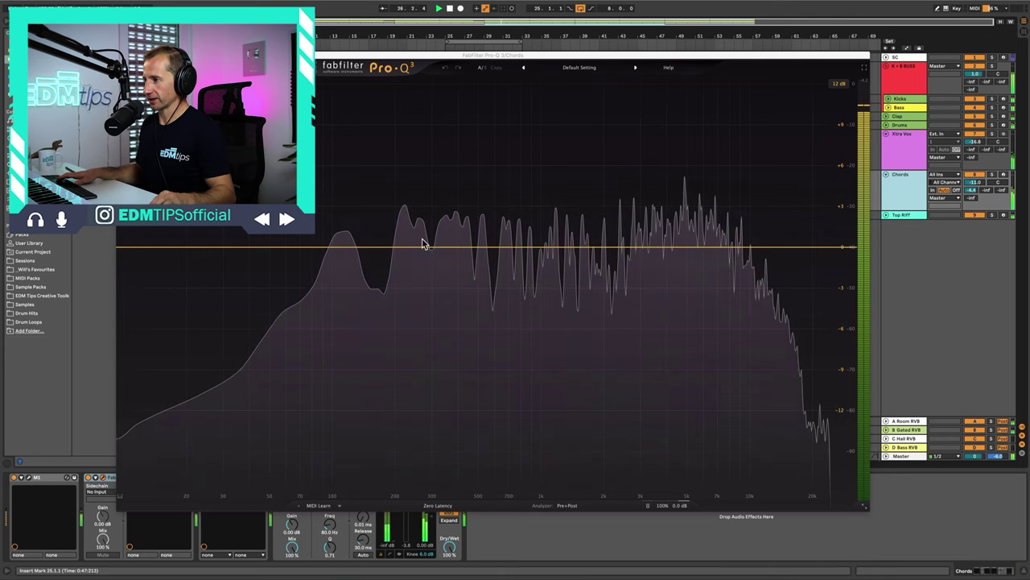
{"action": "left_click", "coordinate": [992, 174]}
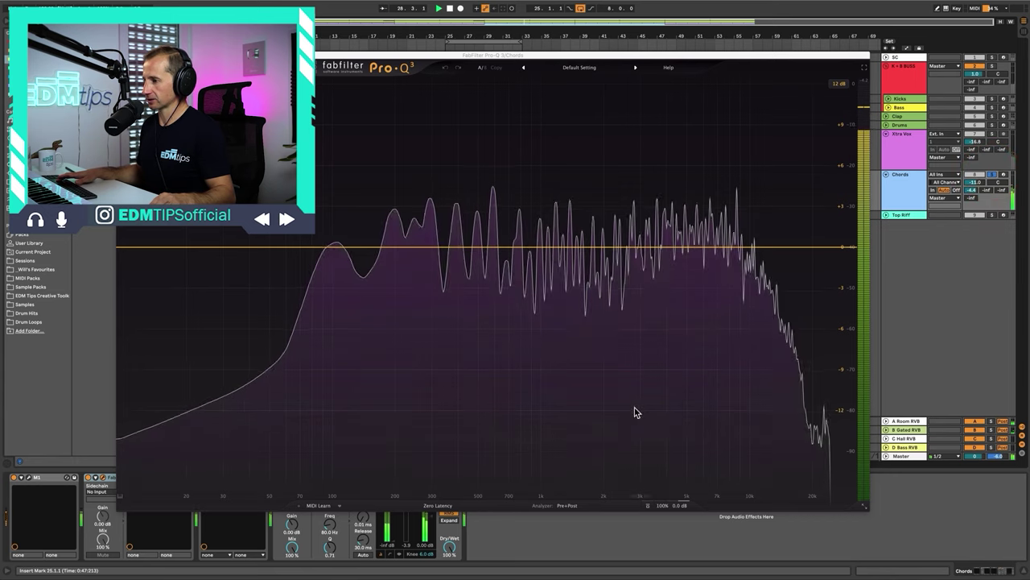
{"action": "mouse_move", "coordinate": [561, 504]}
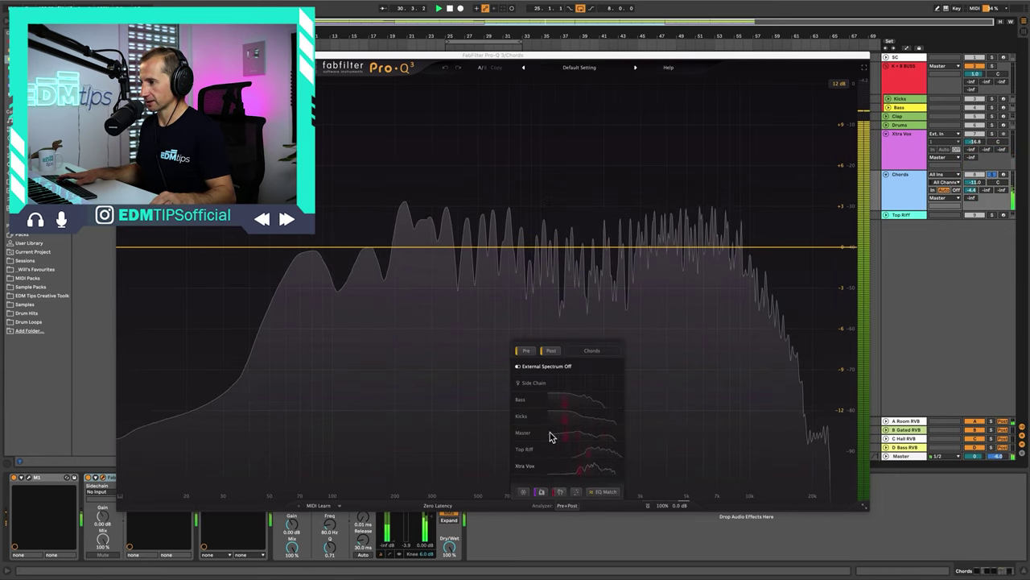
{"action": "left_click", "coordinate": [555, 491]}
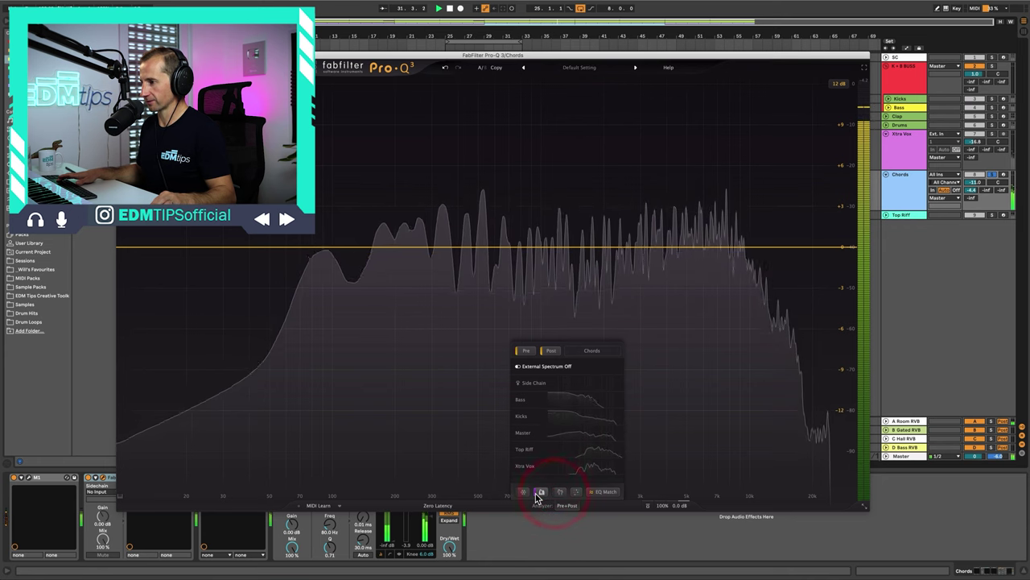
{"action": "left_click", "coordinate": [537, 494]}
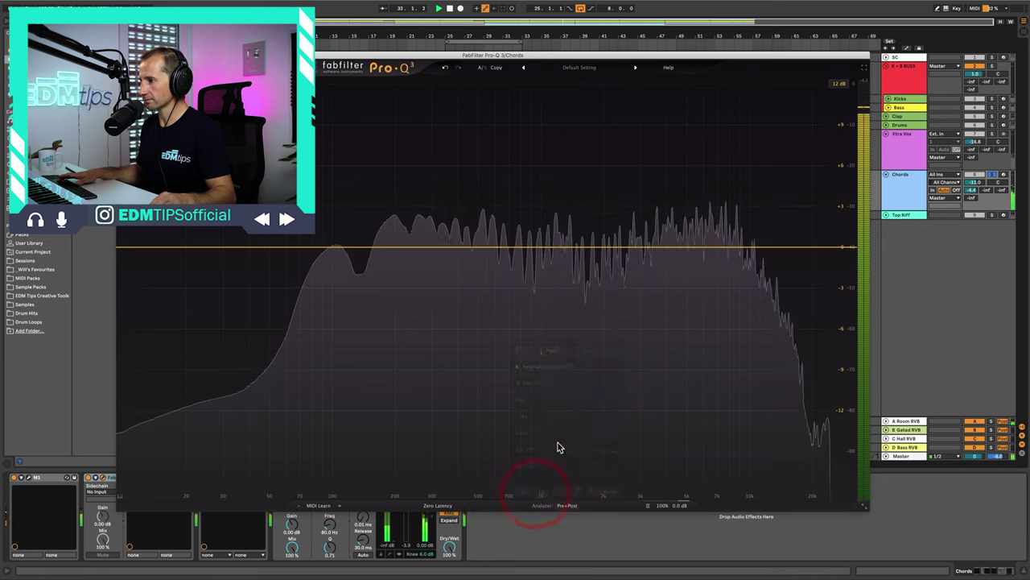
- Toggle the analyzer's Post and Pre spectra off and back on to compare them on the Chords EQ
{"action": "left_click", "coordinate": [569, 506]}
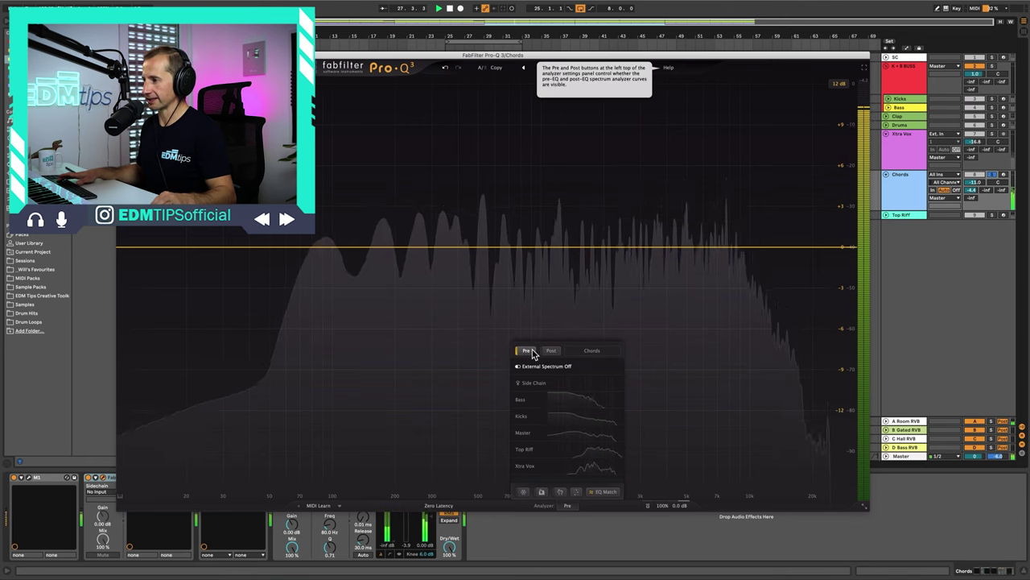
{"action": "left_click", "coordinate": [550, 351]}
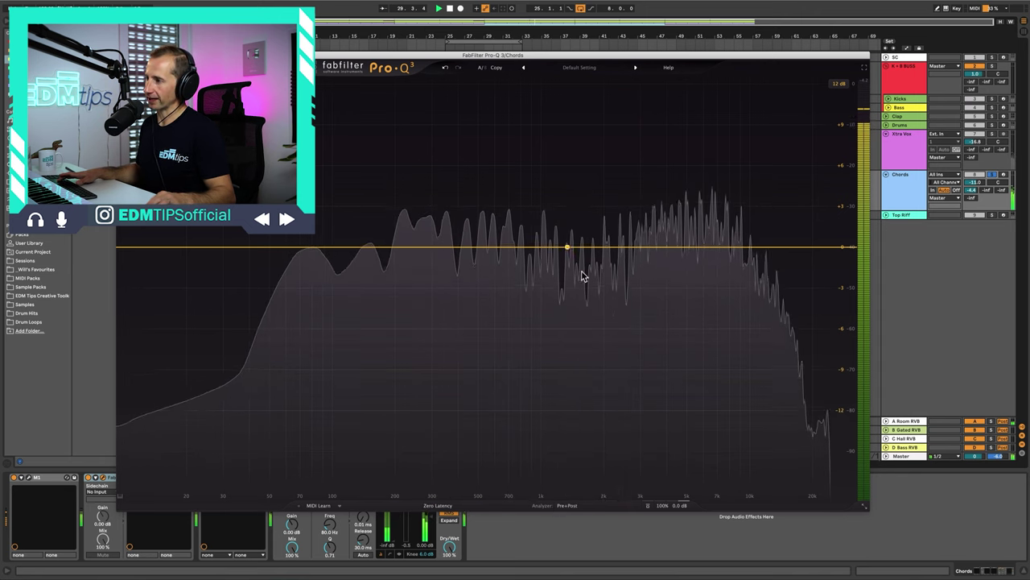
{"action": "mouse_move", "coordinate": [567, 505]}
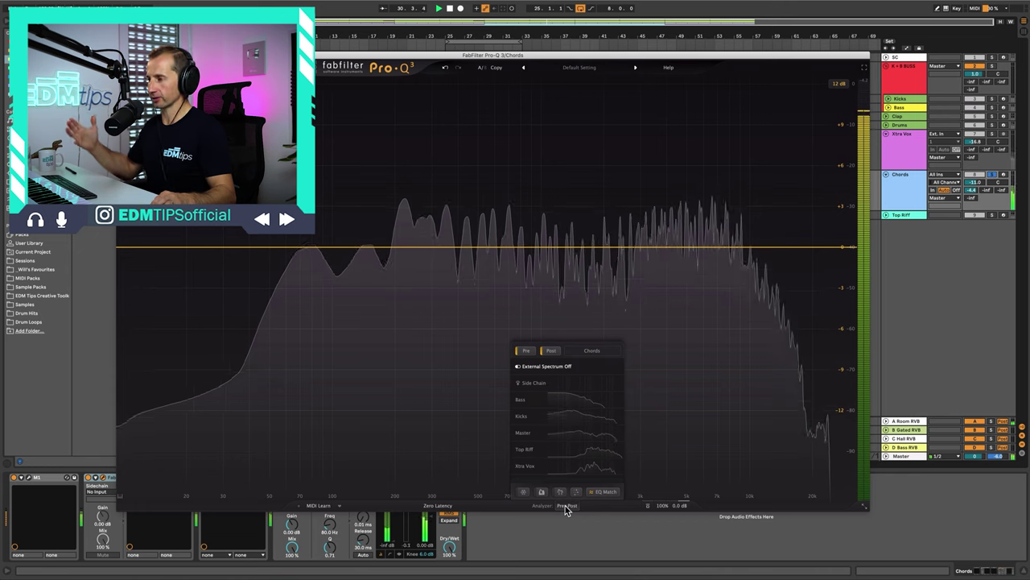
{"action": "left_click", "coordinate": [524, 352]}
{"action": "left_click", "coordinate": [525, 352]}
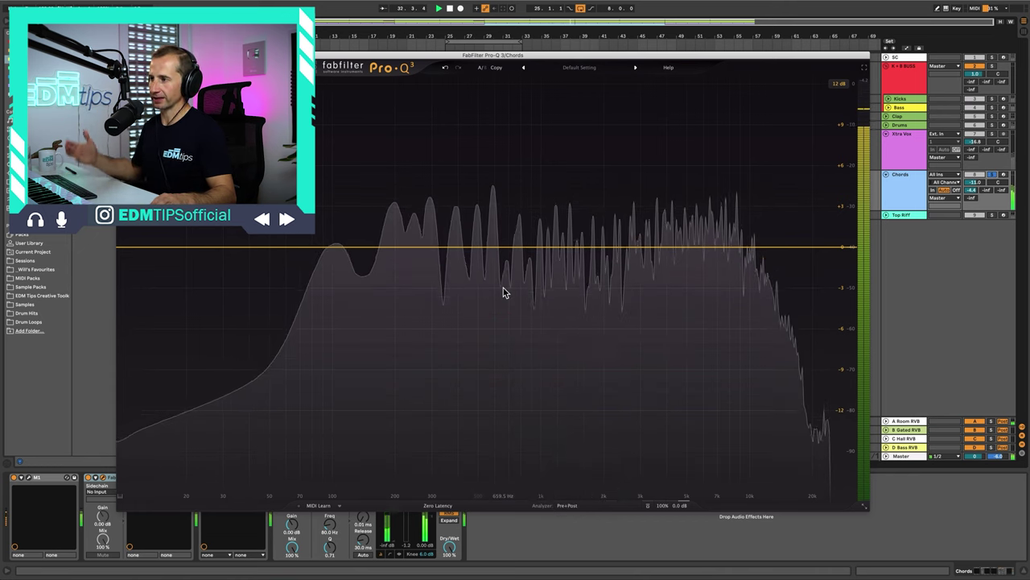
- Try bell cuts at about 441 Hz, -6 dB and 3760 Hz, -13 dB on the Chords EQ, and remove both bands
{"action": "double_click", "coordinate": [477, 248]}
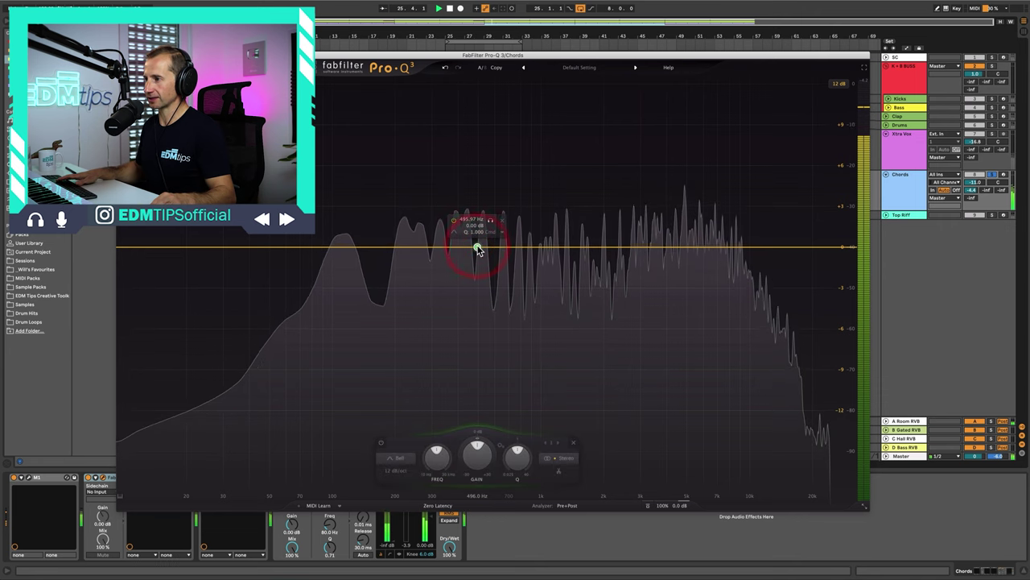
{"action": "left_click_drag", "start_coordinate": [477, 283], "coordinate": [467, 330]}
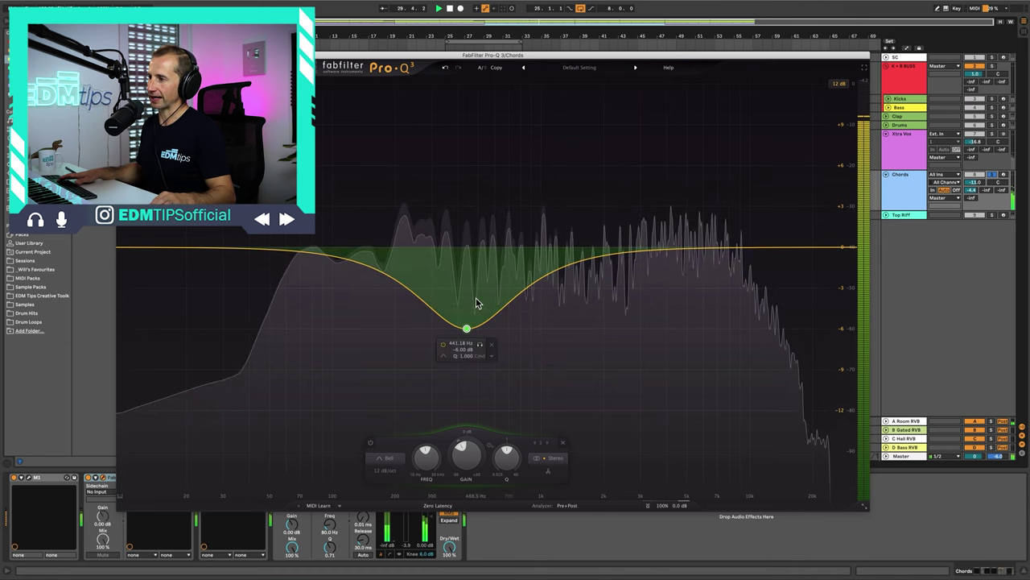
{"action": "left_click_drag", "start_coordinate": [671, 260], "coordinate": [660, 344]}
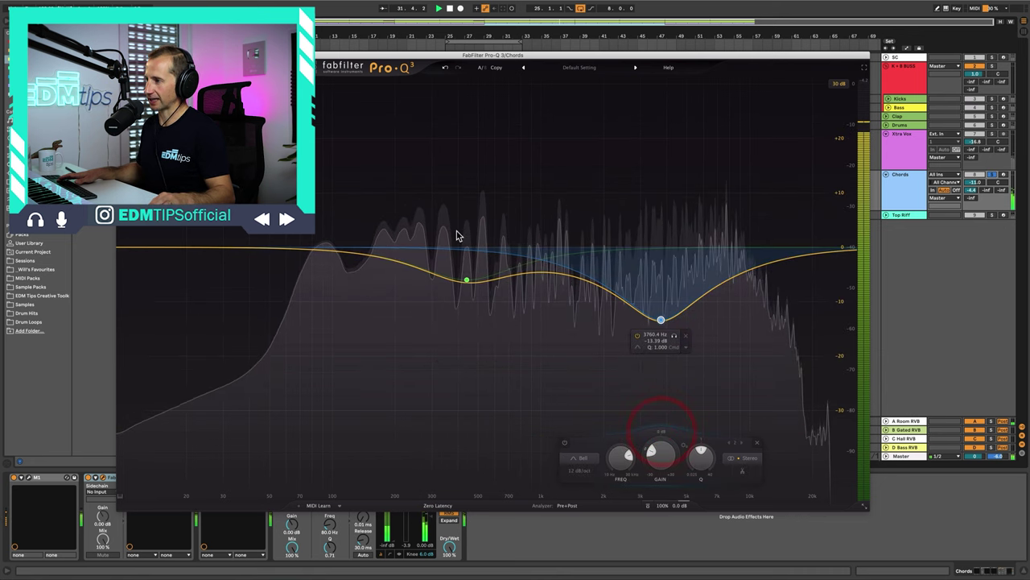
{"action": "left_click", "coordinate": [681, 336]}
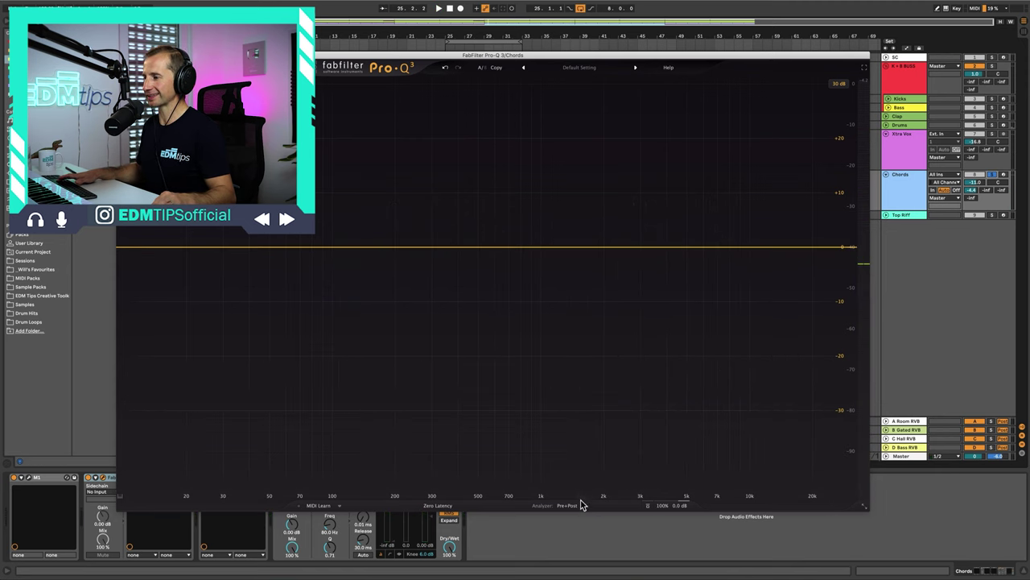
- Open the analyzer settings and disable Pro-Q 3's interactive help hints
{"action": "left_click", "coordinate": [577, 504]}
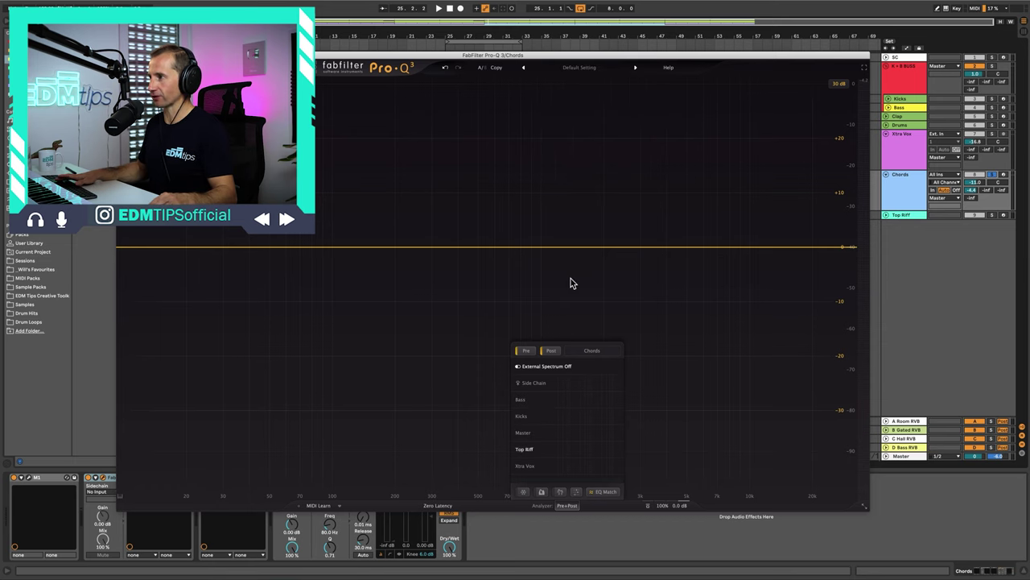
{"action": "left_click", "coordinate": [574, 493]}
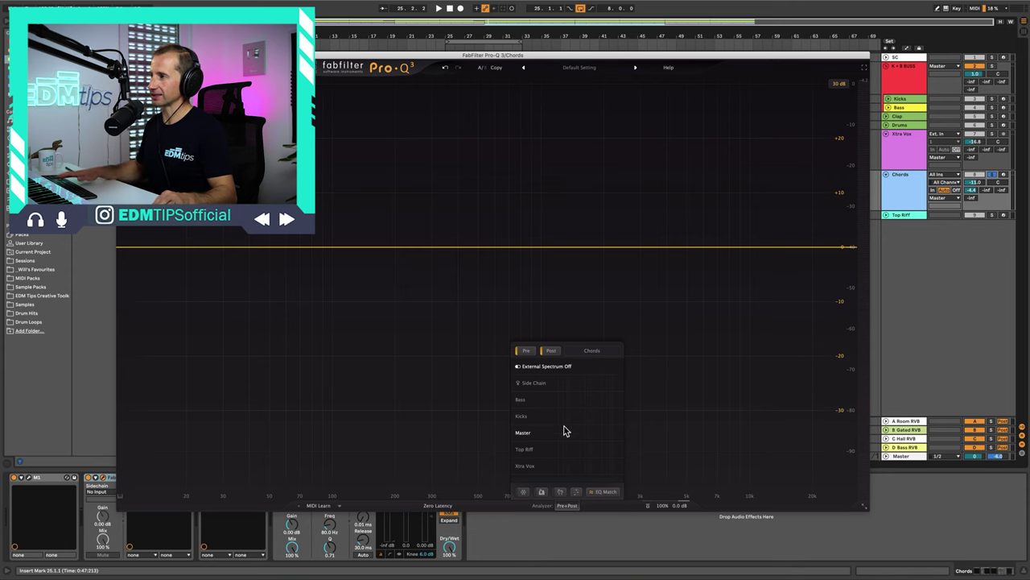
{"action": "left_click", "coordinate": [669, 69]}
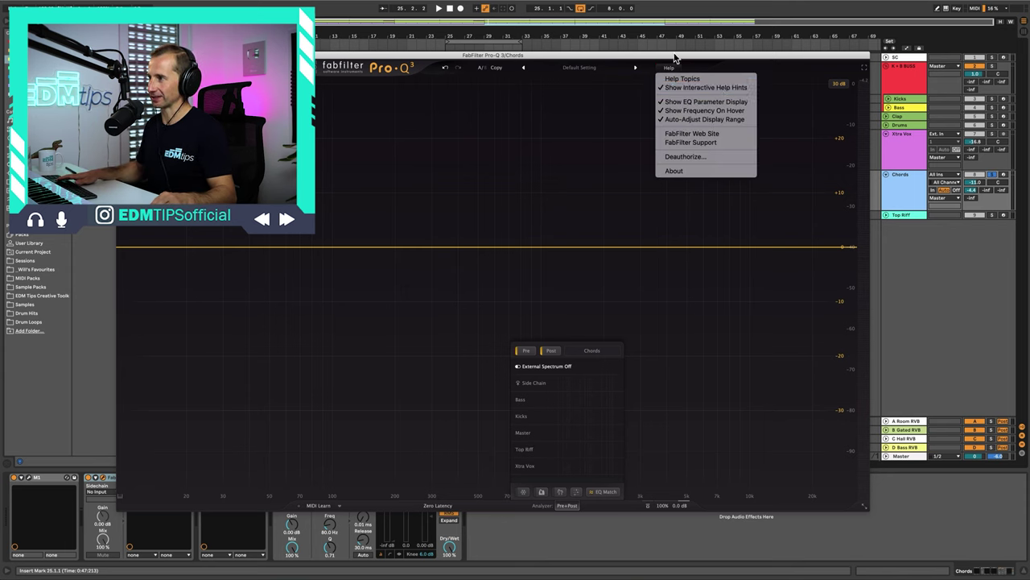
{"action": "left_click", "coordinate": [673, 58]}
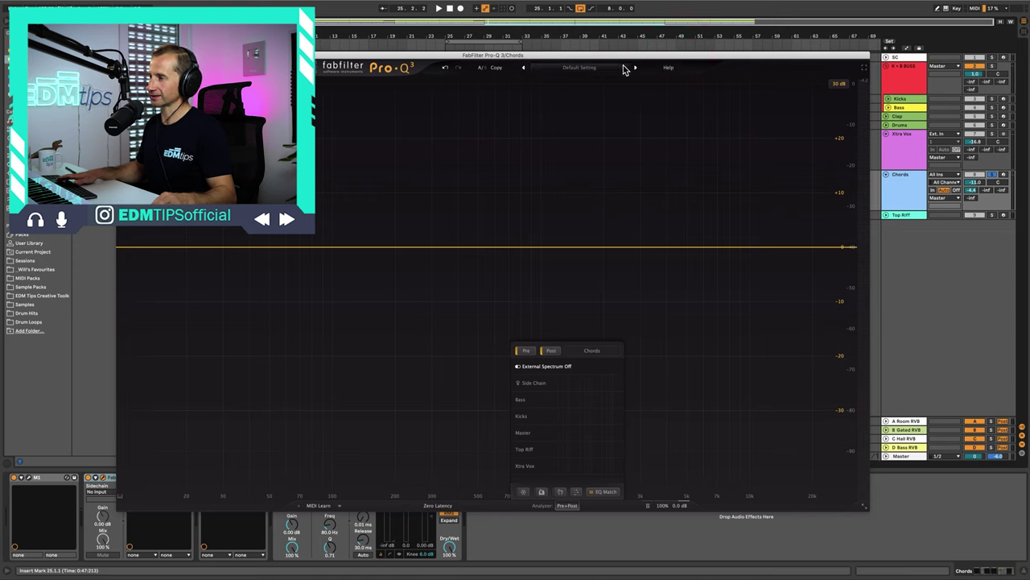
{"action": "left_click", "coordinate": [669, 69]}
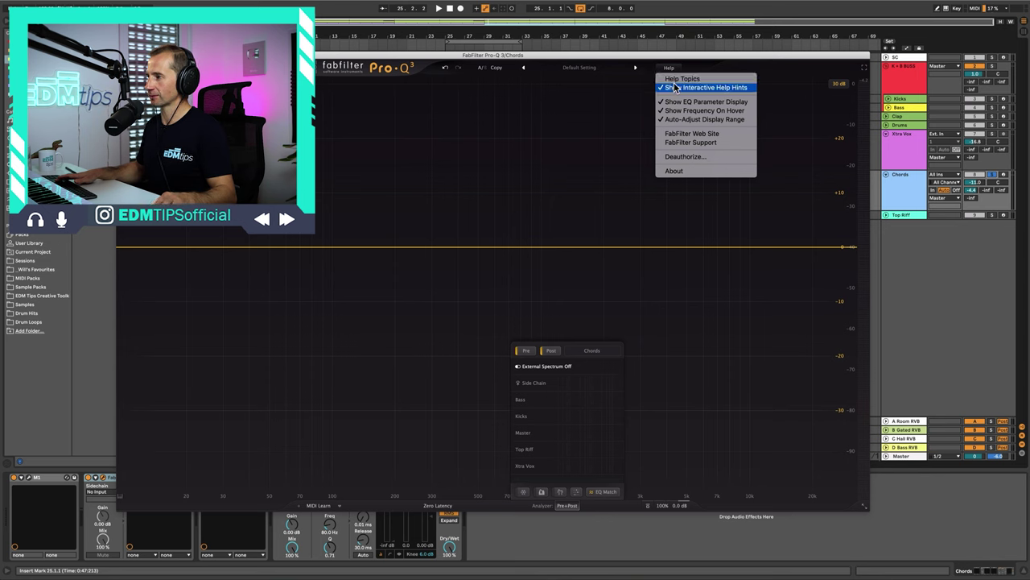
{"action": "left_click", "coordinate": [674, 85]}
- Play the loop, set the Chords analyzer's external spectrum to Side Chain, and stop playback
{"action": "key", "text": "space"}
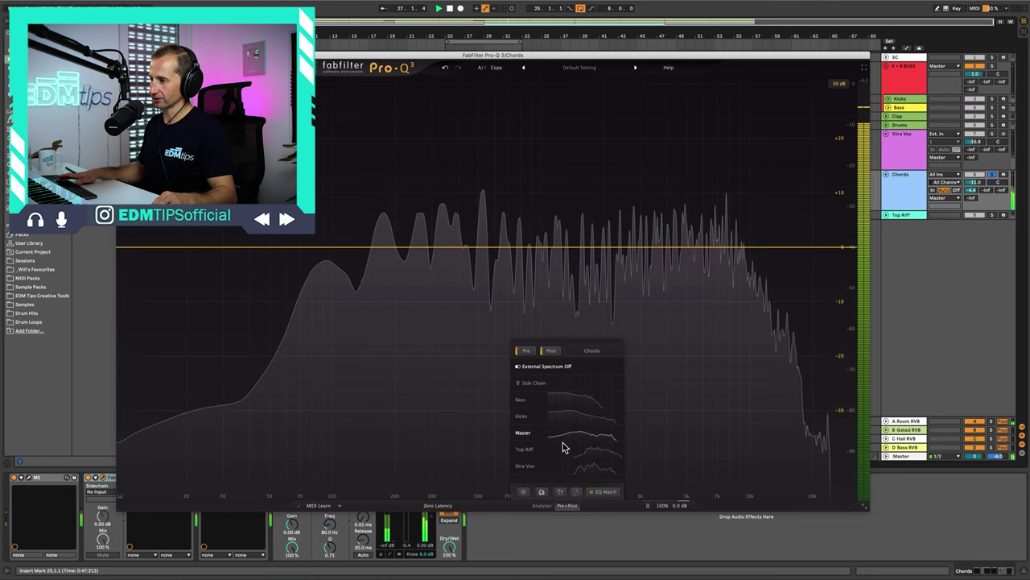
{"action": "left_click", "coordinate": [575, 467]}
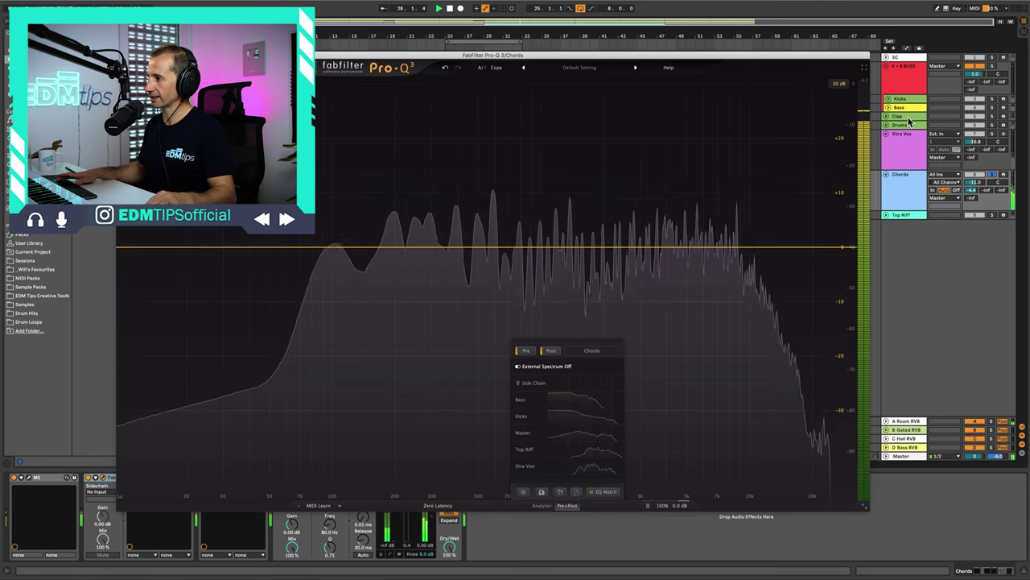
{"action": "left_click", "coordinate": [530, 383]}
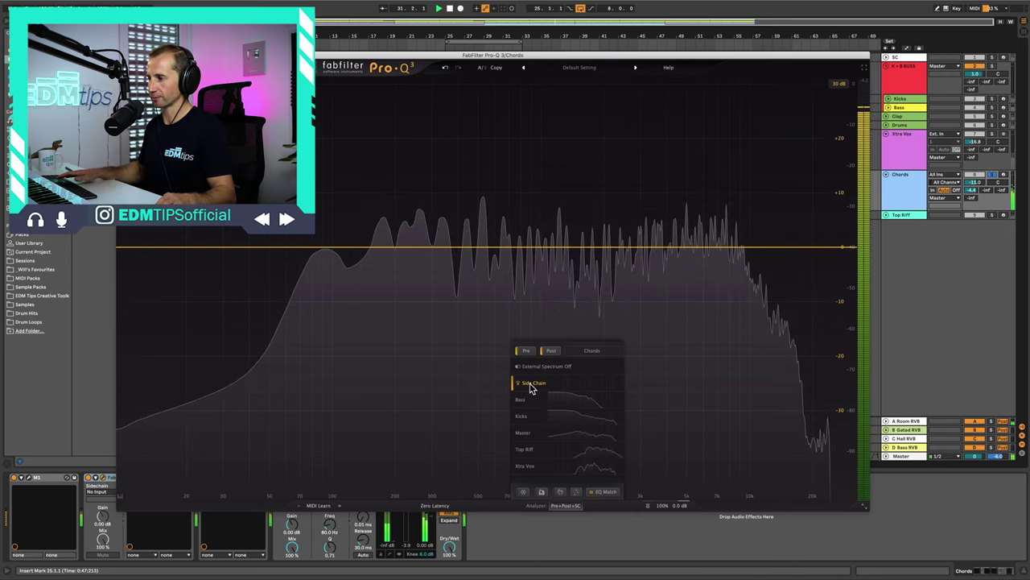
{"action": "key", "text": "space"}
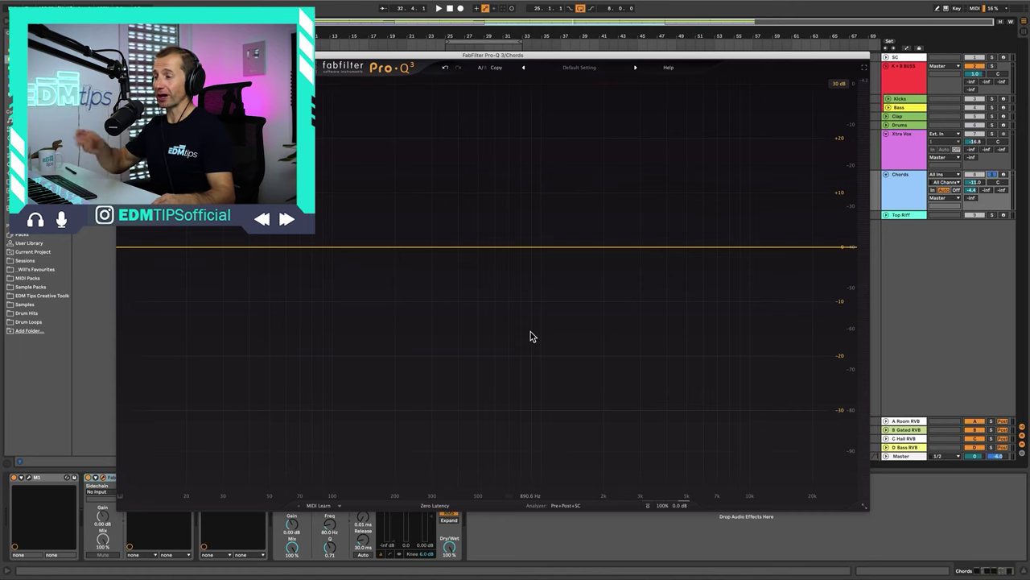
- Select the Chords track, restart loop playback and turn on Freeze for its spectrum analyzer
{"action": "left_click", "coordinate": [564, 504]}
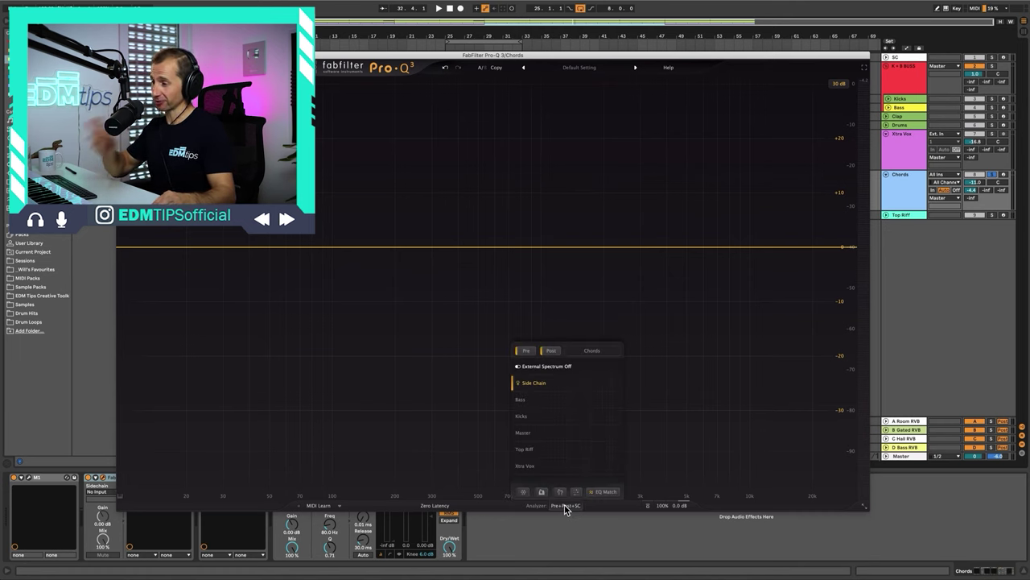
{"action": "left_click", "coordinate": [521, 400]}
{"action": "left_click", "coordinate": [910, 193]}
{"action": "key", "text": "space"}
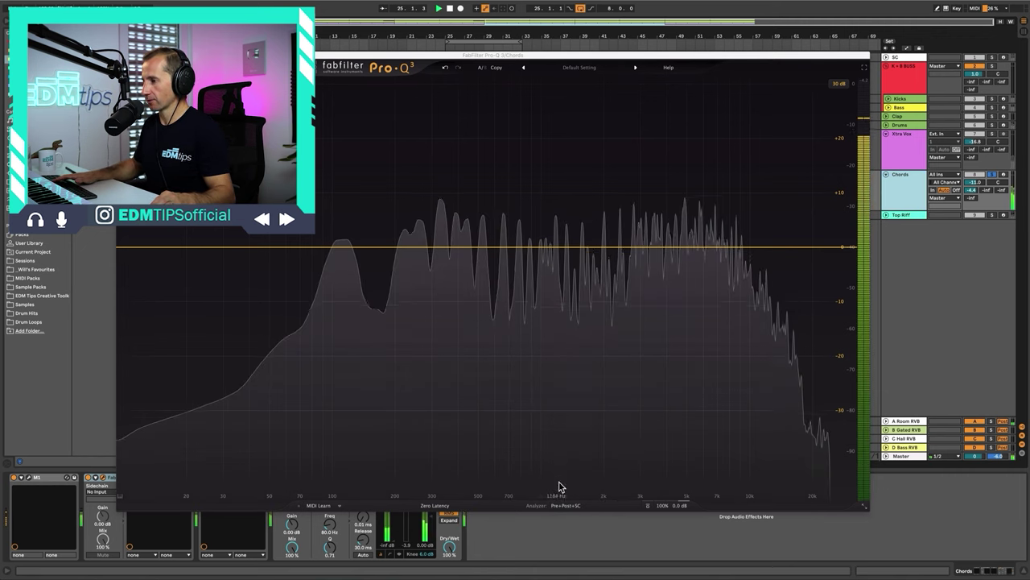
{"action": "left_click", "coordinate": [566, 504]}
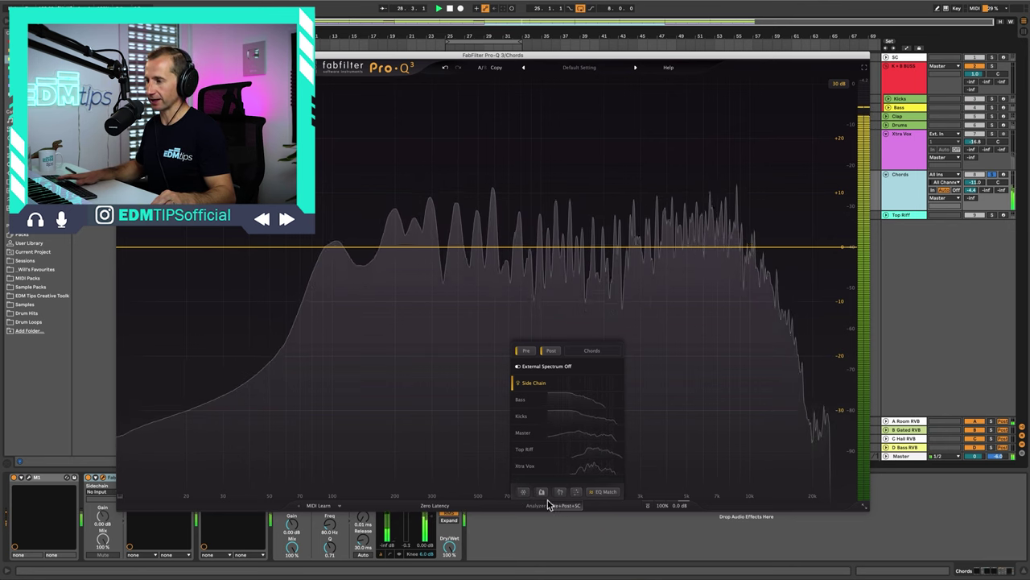
{"action": "left_click", "coordinate": [522, 491]}
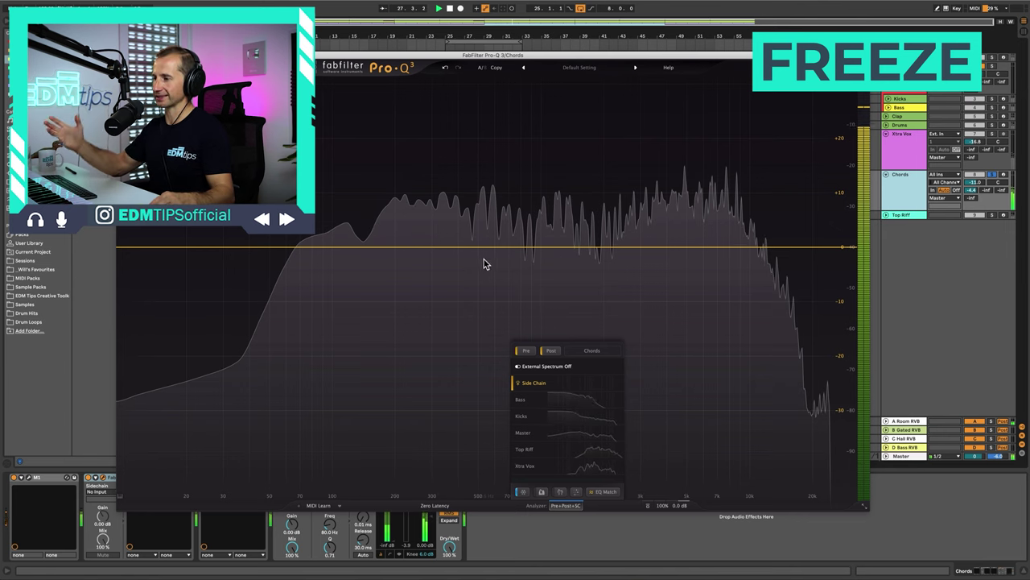
- Switch the analyzer from Freeze to Spectrum Grab and pull the 4.9 kHz peak down by about 6 dB
{"action": "left_click", "coordinate": [541, 491]}
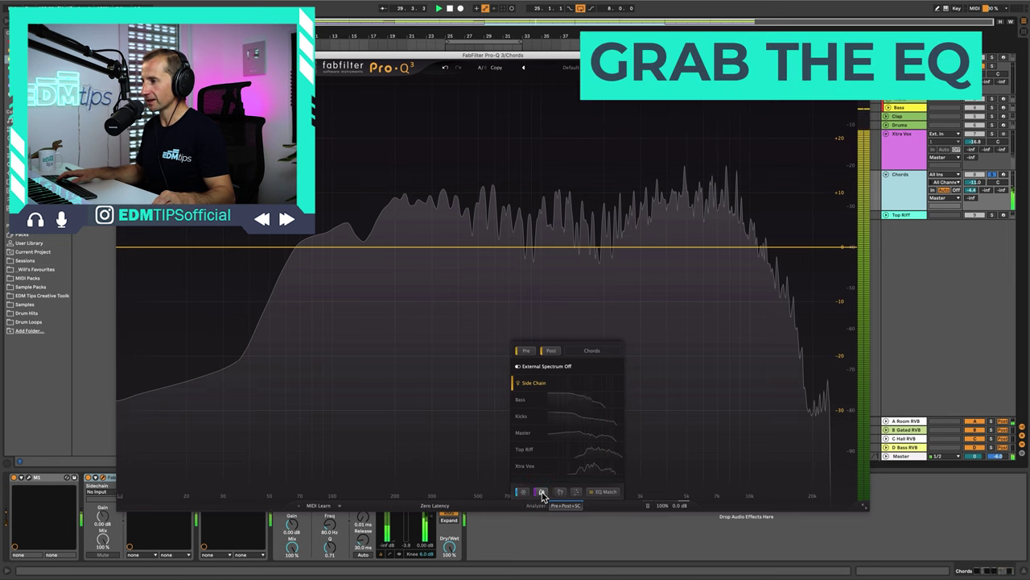
{"action": "left_click", "coordinate": [526, 493]}
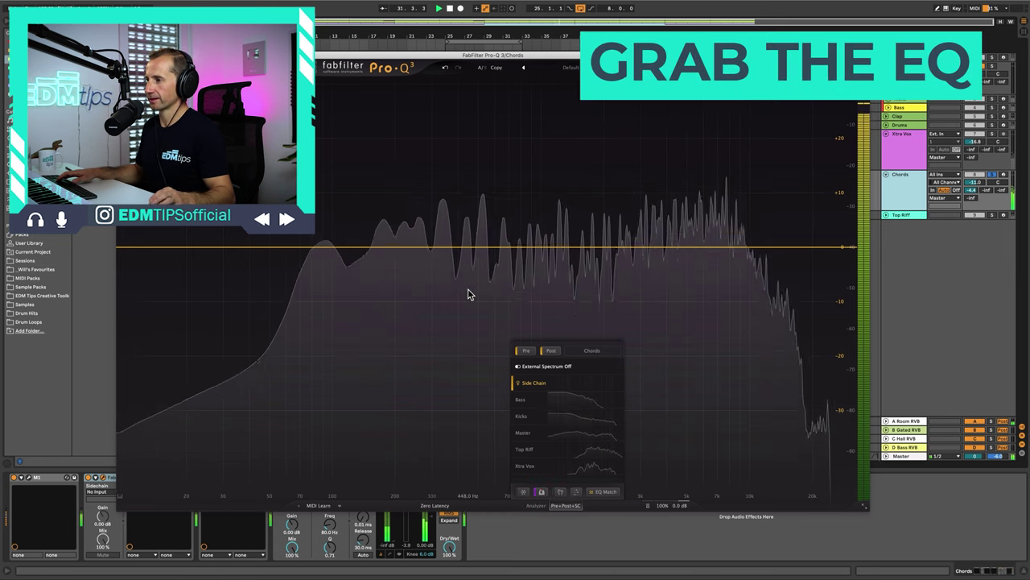
{"action": "mouse_move", "coordinate": [447, 331]}
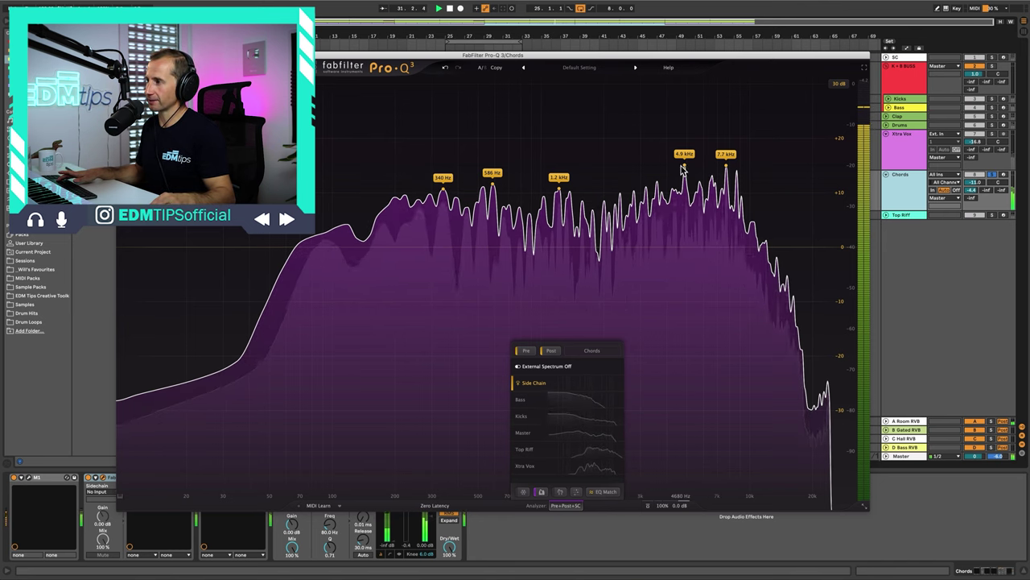
{"action": "left_click_drag", "start_coordinate": [685, 173], "coordinate": [683, 183]}
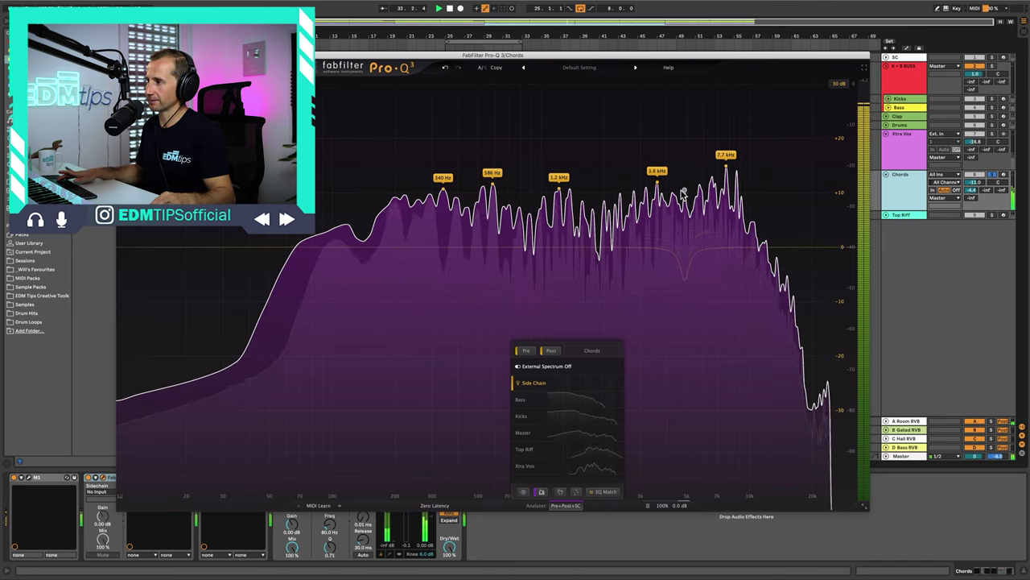
{"action": "left_click", "coordinate": [683, 190]}
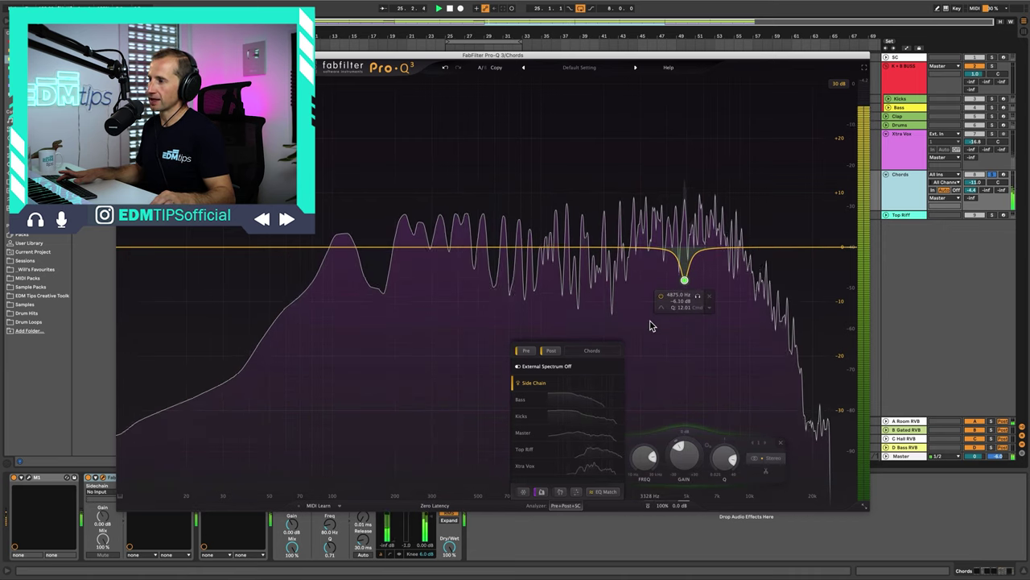
{"action": "mouse_move", "coordinate": [652, 325]}
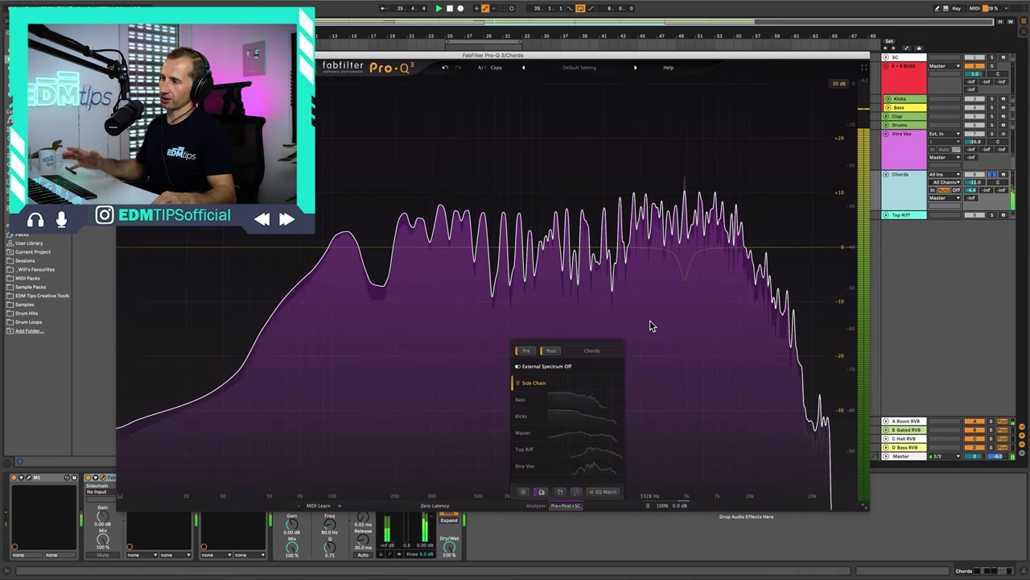
{"action": "left_click", "coordinate": [727, 171]}
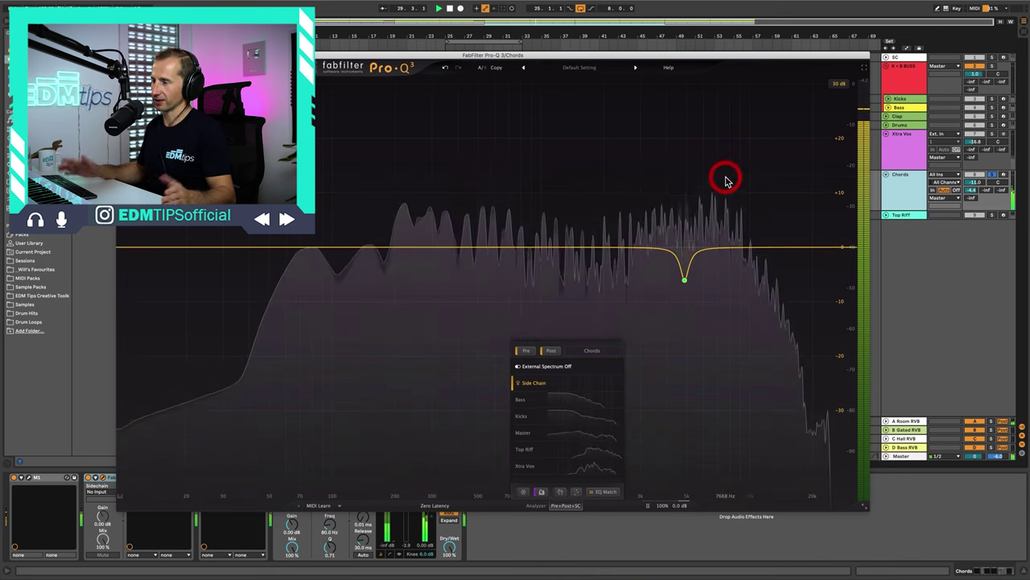
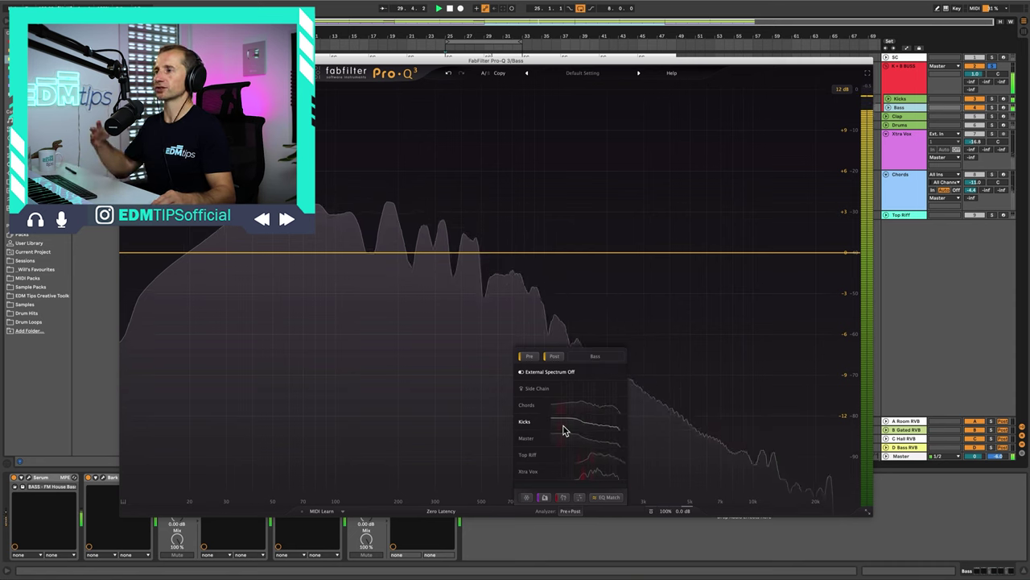
- Overlay the Kicks track's external spectrum on the Bass track's Pro-Q 3 analyzer to examine the low-frequency collision area
{"action": "left_click", "coordinate": [563, 429]}
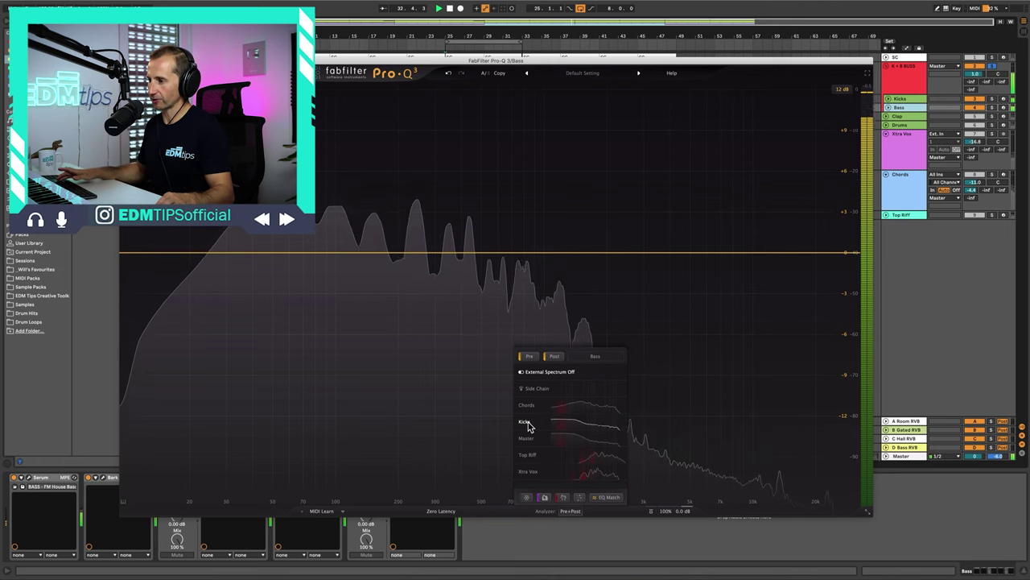
{"action": "left_click", "coordinate": [528, 425]}
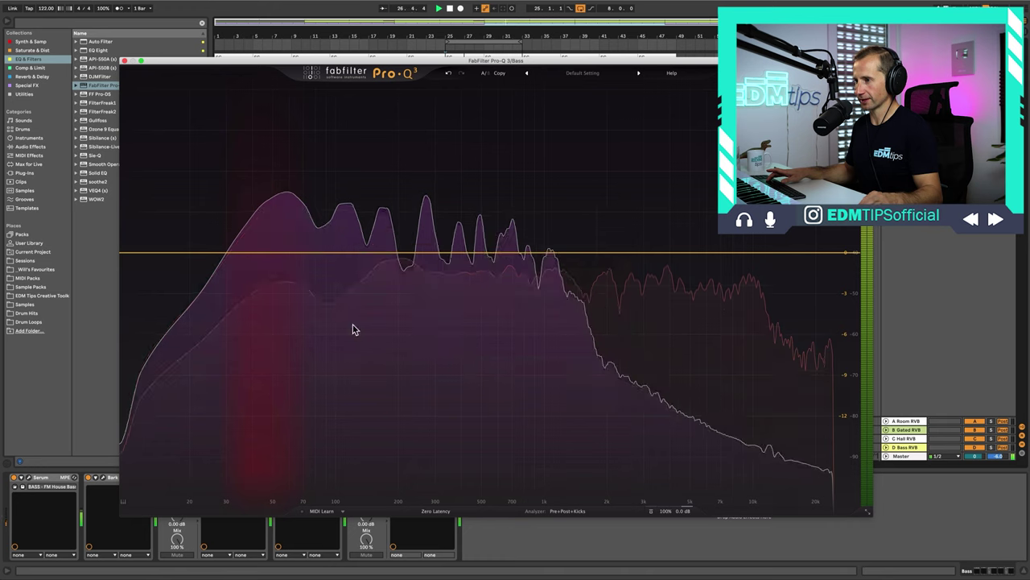
{"action": "left_click", "coordinate": [254, 395]}
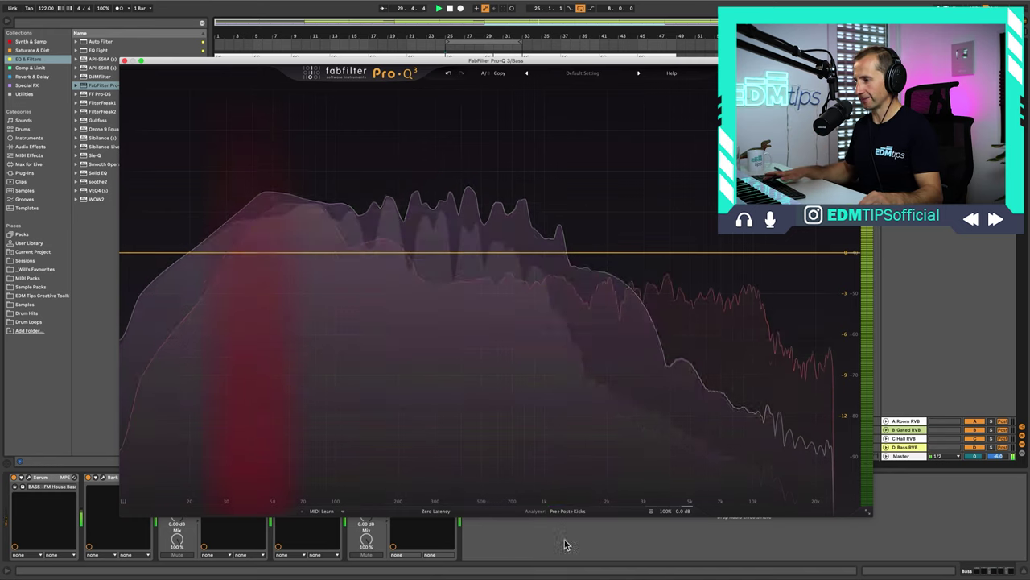
- Turn off Spectrum Grab, cut the Bass by about 3 dB with a bell band near 41.6 Hz, and stop playback
{"action": "left_click", "coordinate": [563, 511]}
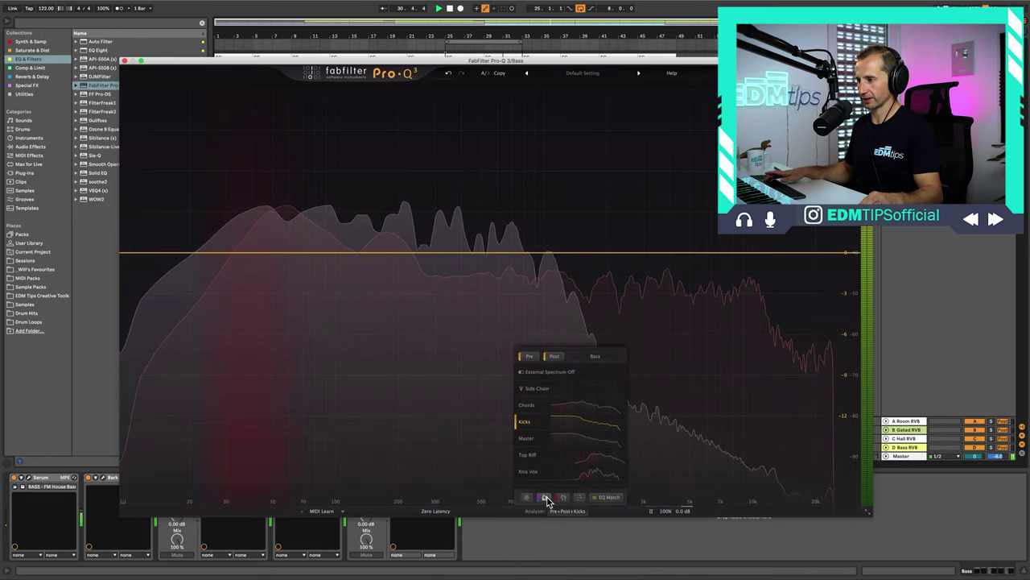
{"action": "left_click", "coordinate": [547, 496]}
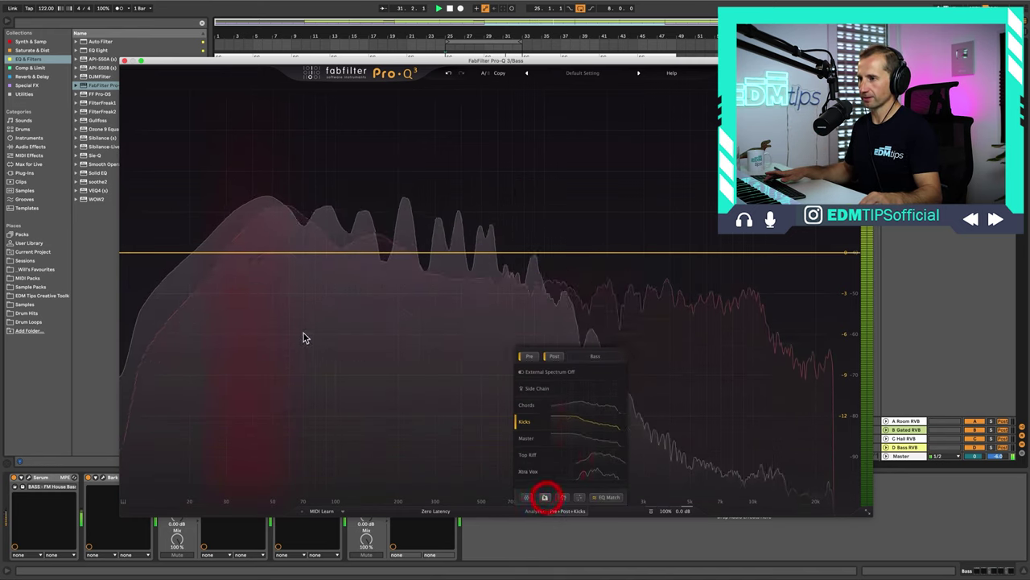
{"action": "left_click", "coordinate": [256, 255]}
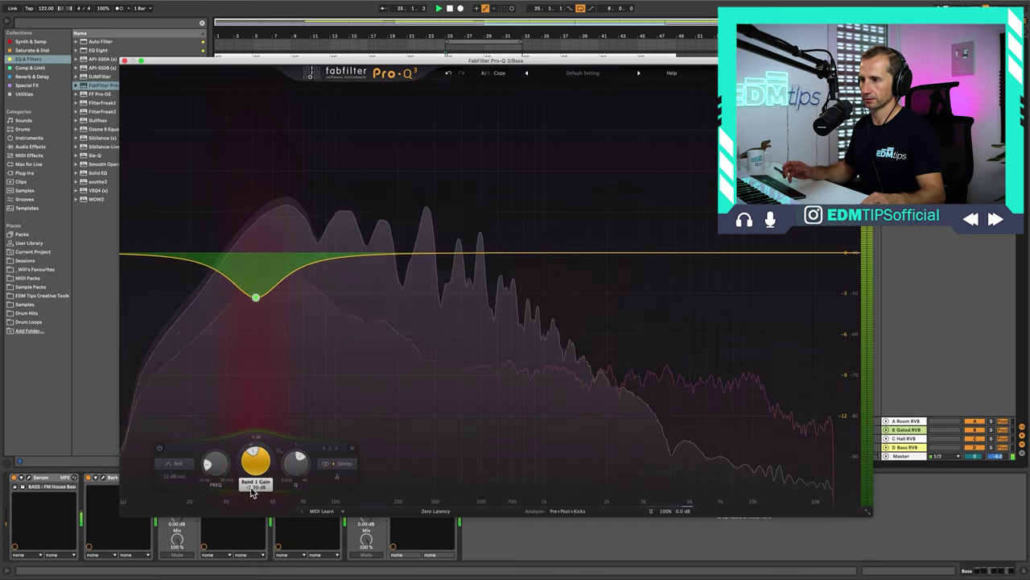
{"action": "mouse_move", "coordinate": [252, 492]}
{"action": "left_mouse_down"}
{"action": "mouse_move", "coordinate": [253, 523]}
{"action": "mouse_move", "coordinate": [264, 499]}
{"action": "left_mouse_up"}
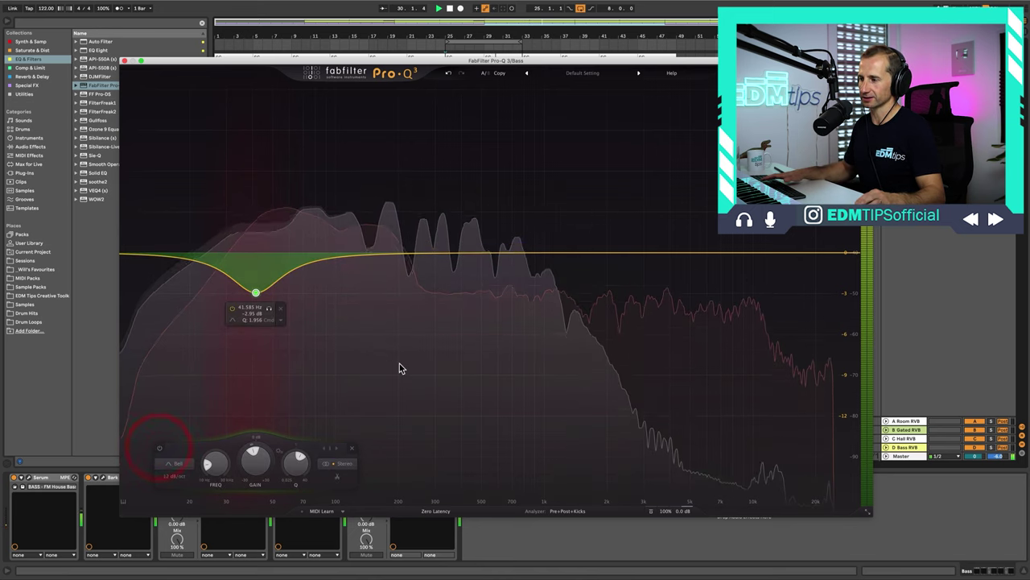
{"action": "key", "text": "space"}
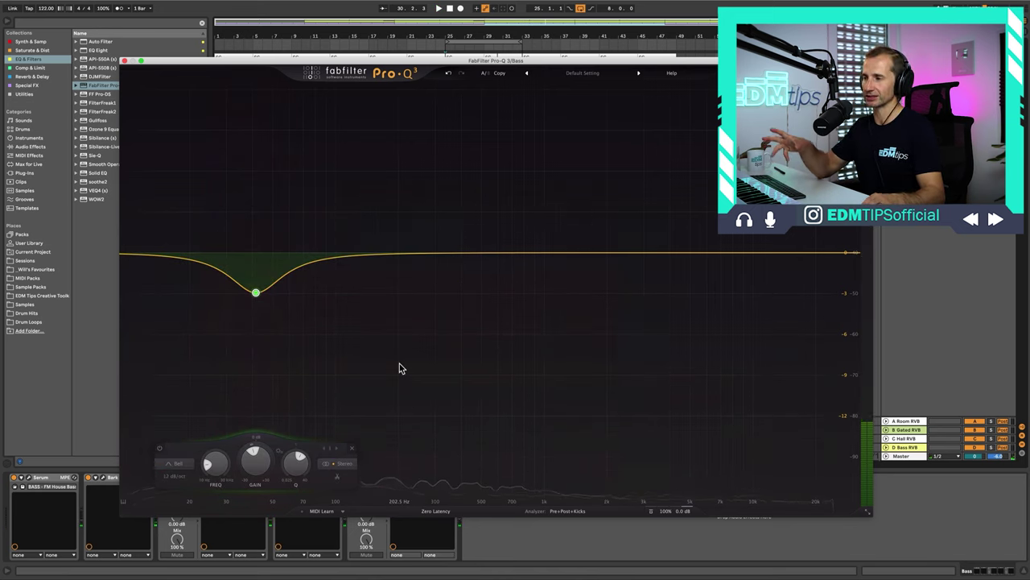
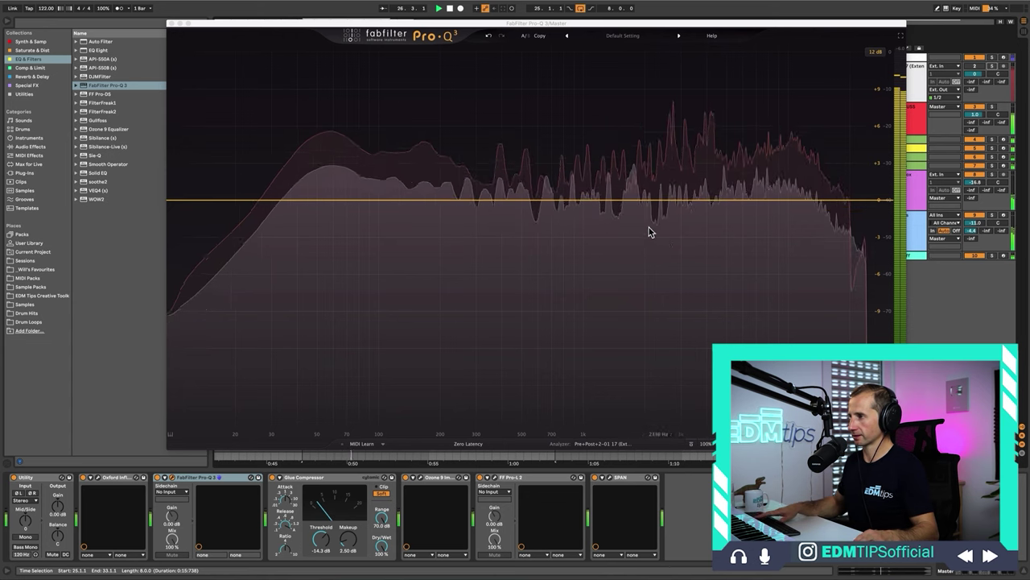
- Start EQ Match on the Master with external reference 2-01 17 (Extended Club Mix) and play the loop for analysis
{"action": "key", "text": "space"}
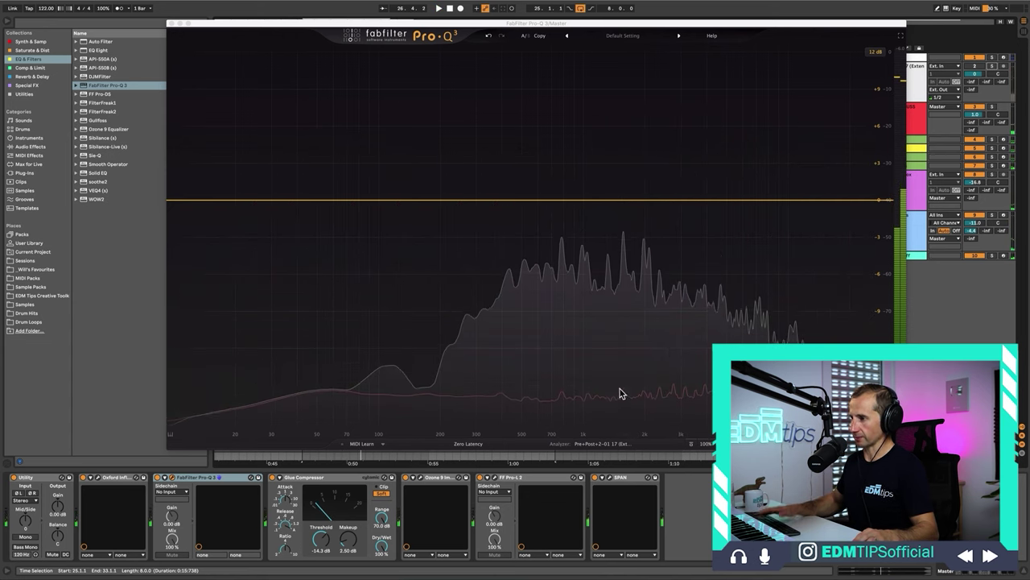
{"action": "left_click", "coordinate": [598, 445]}
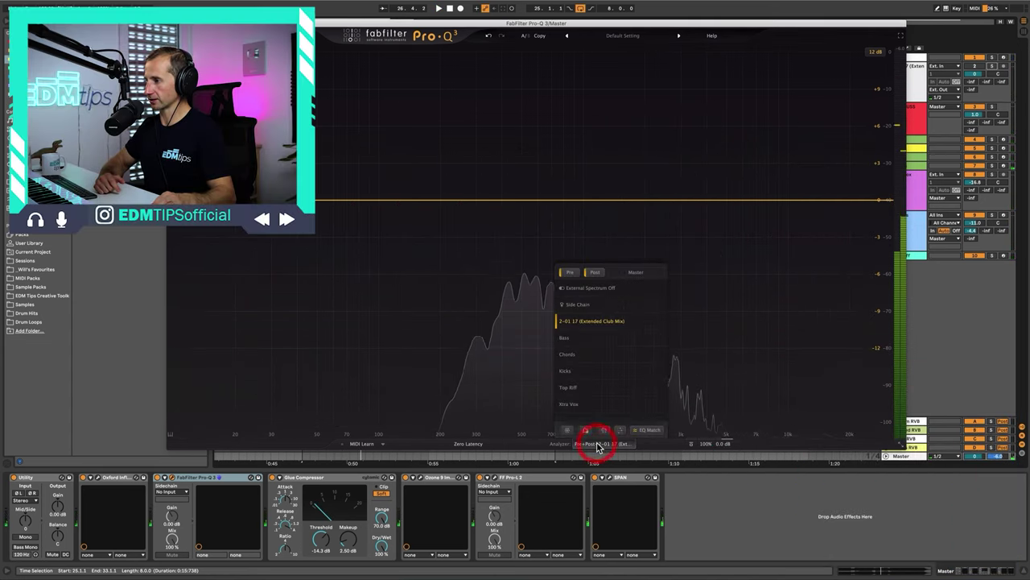
{"action": "left_click", "coordinate": [651, 430]}
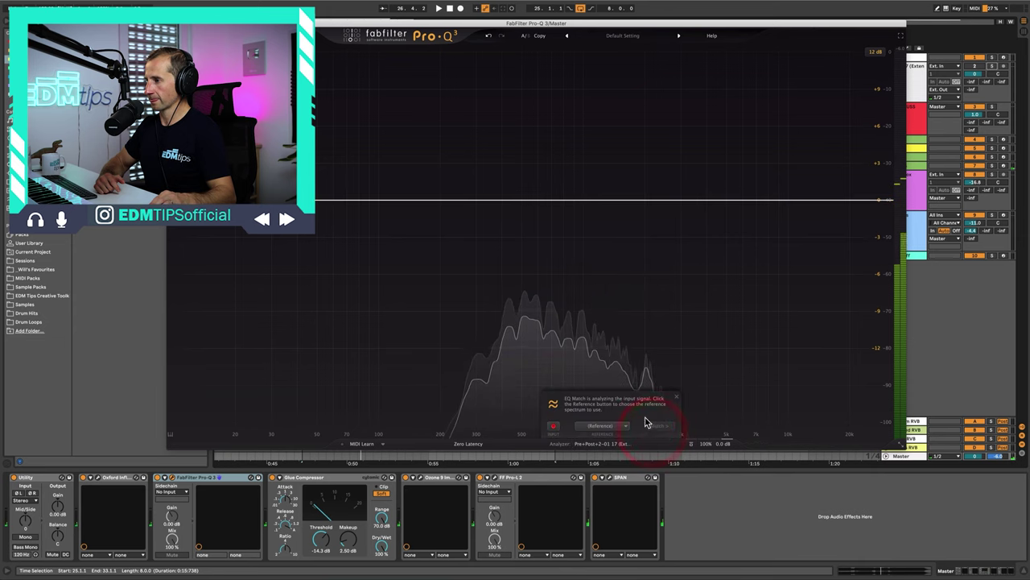
{"action": "left_click", "coordinate": [606, 426]}
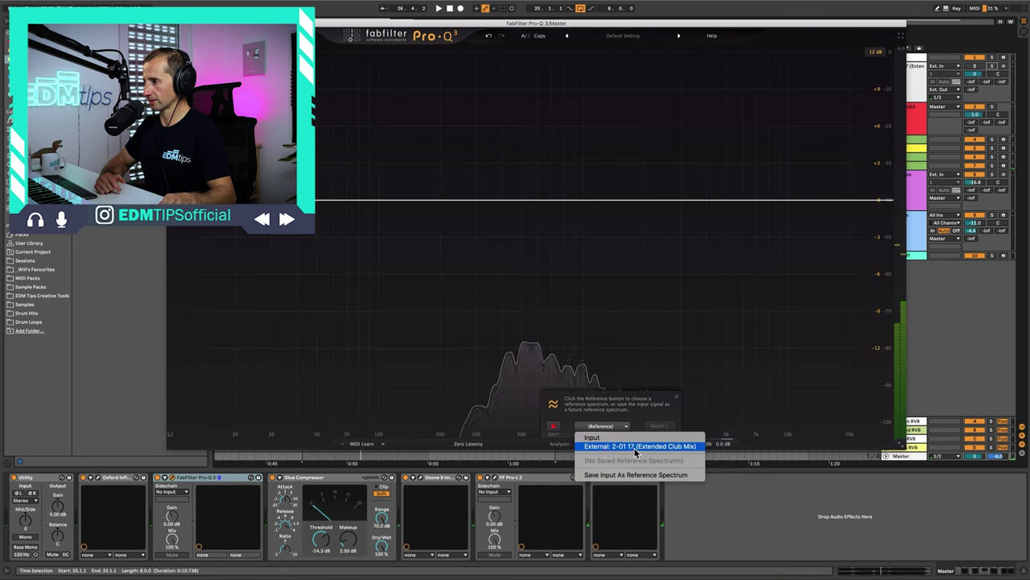
{"action": "left_click", "coordinate": [635, 447]}
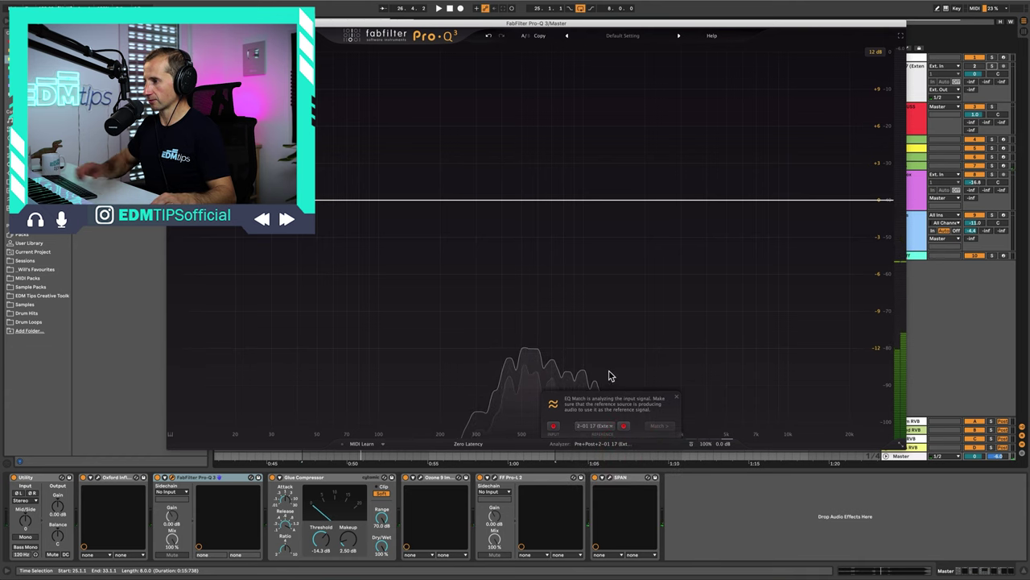
{"action": "key", "text": "space"}
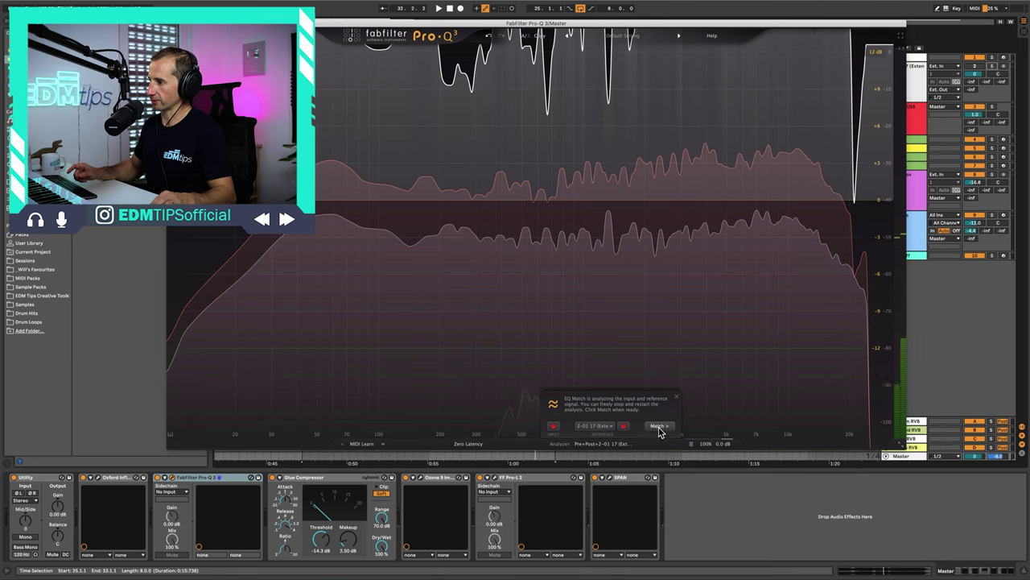
- Generate the match curve, try approximating it with 10 bands, and raise the number to 17 bands during loop playback
{"action": "left_click", "coordinate": [658, 426]}
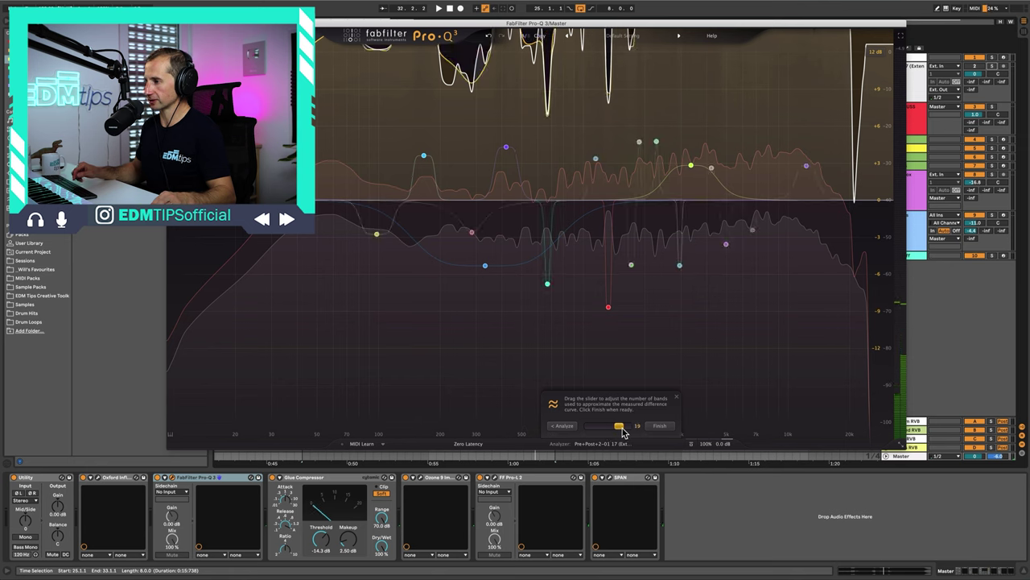
{"action": "left_click_drag", "start_coordinate": [623, 432], "coordinate": [606, 430]}
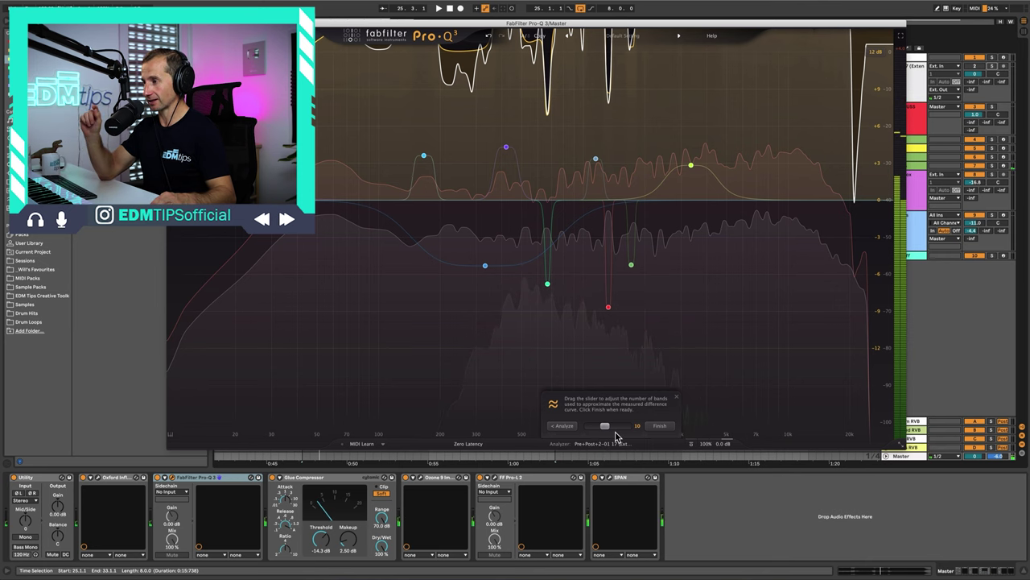
{"action": "mouse_move", "coordinate": [715, 439]}
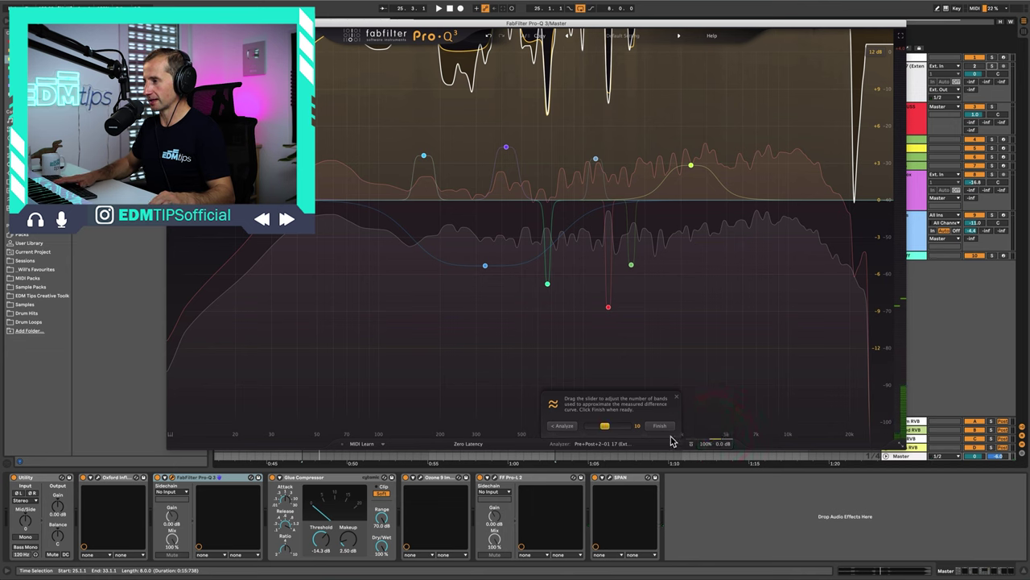
{"action": "key", "text": "space"}
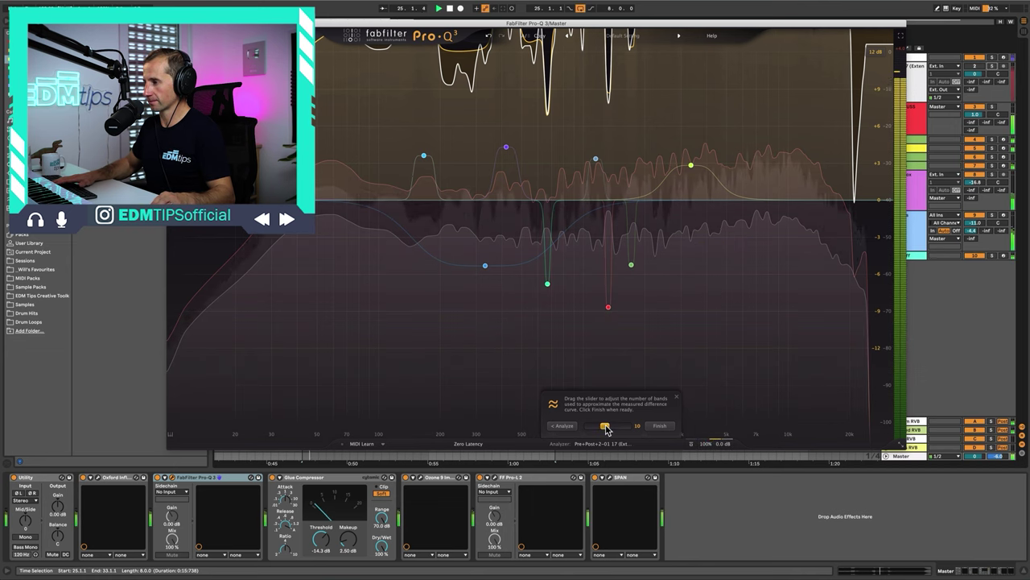
{"action": "left_click_drag", "start_coordinate": [606, 427], "coordinate": [617, 426]}
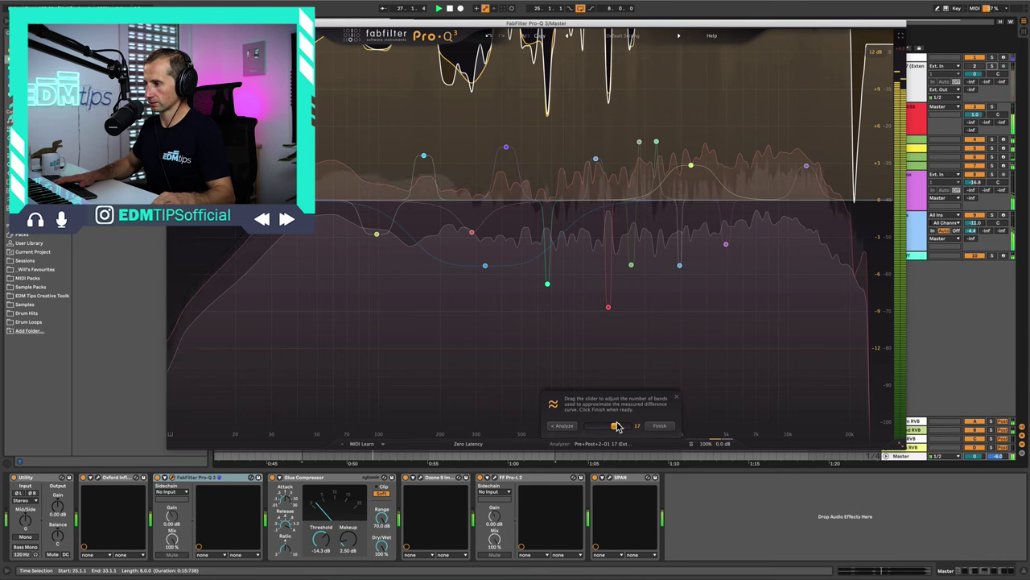
- Compare the mix against the reference track's solo and toggle the Master's Pro-Q 3 off and on again
{"action": "left_click", "coordinate": [990, 66]}
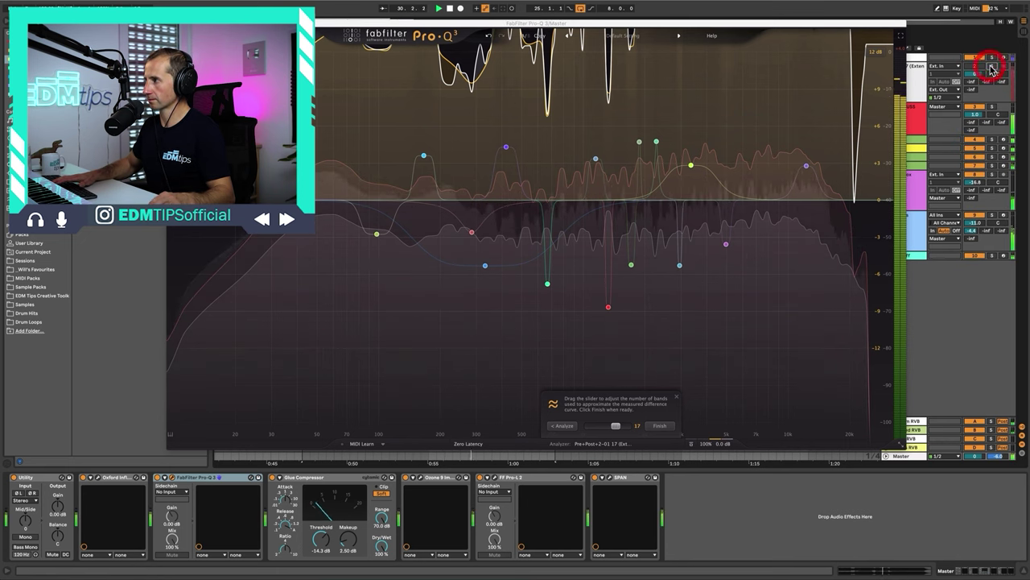
{"action": "left_click", "coordinate": [157, 480]}
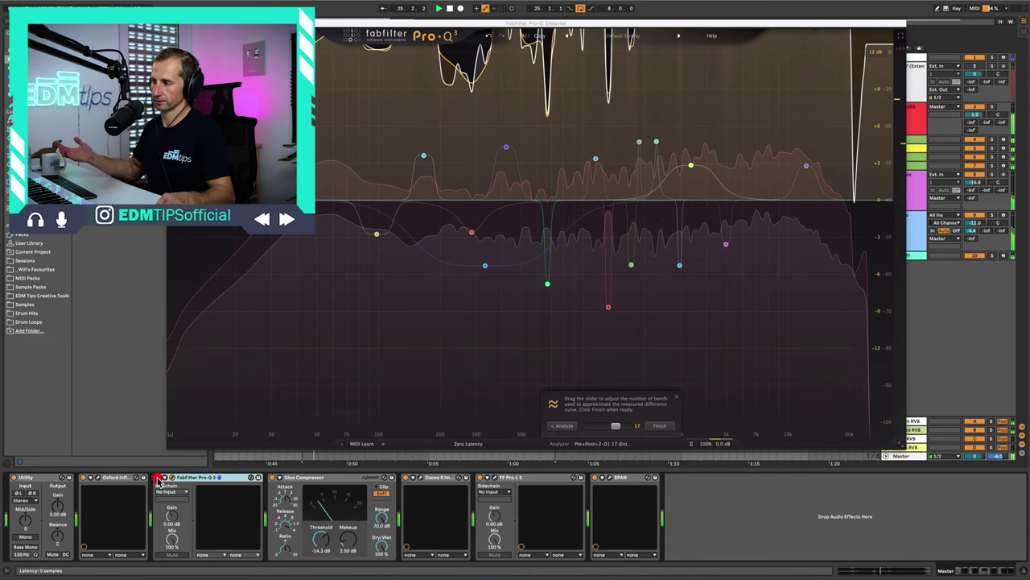
{"action": "left_click", "coordinate": [158, 480]}
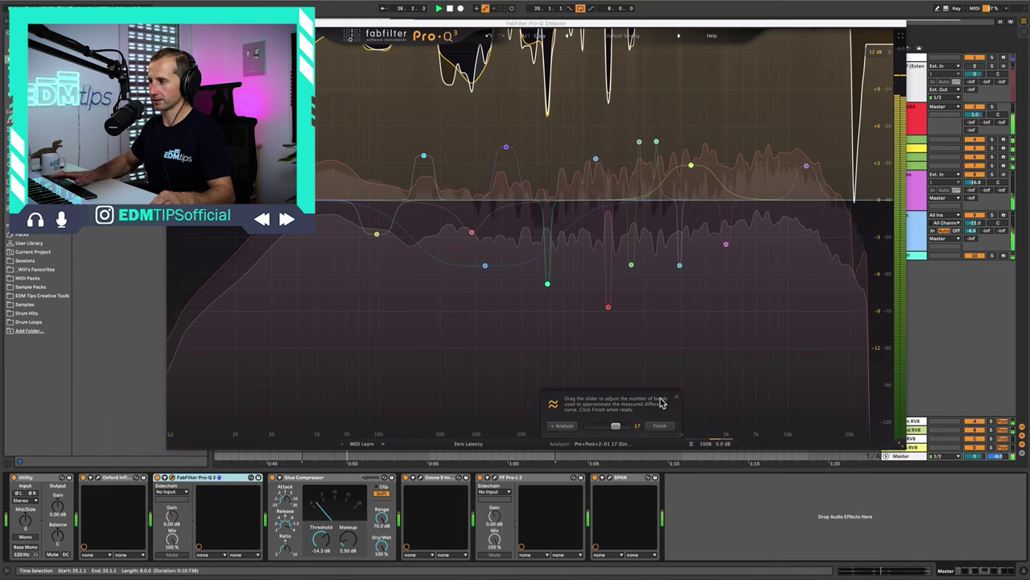
- Finish the EQ Match on the Master and stop playback
{"action": "left_click", "coordinate": [659, 425]}
{"action": "key", "text": "space"}
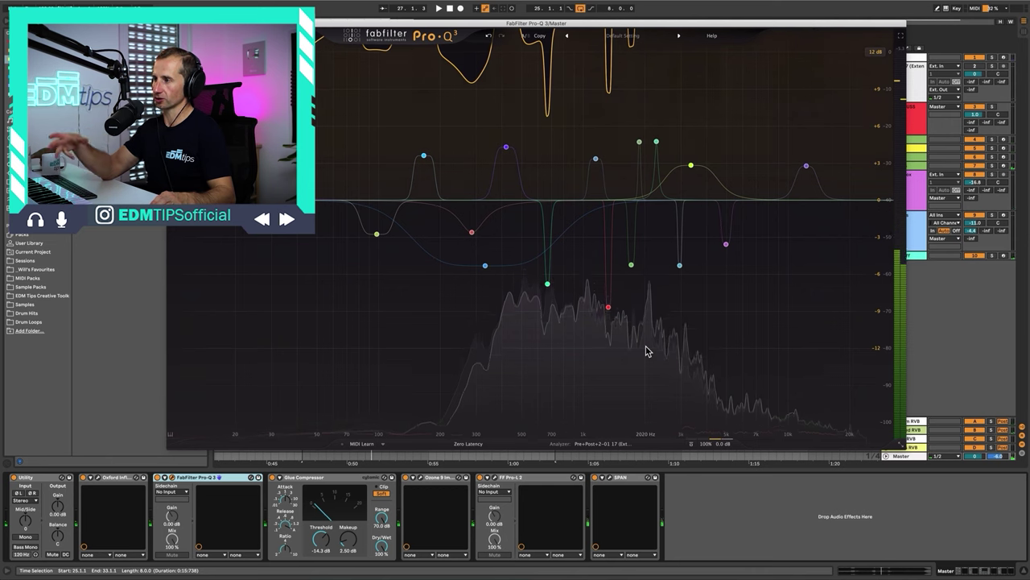
{"action": "left_click", "coordinate": [616, 448]}
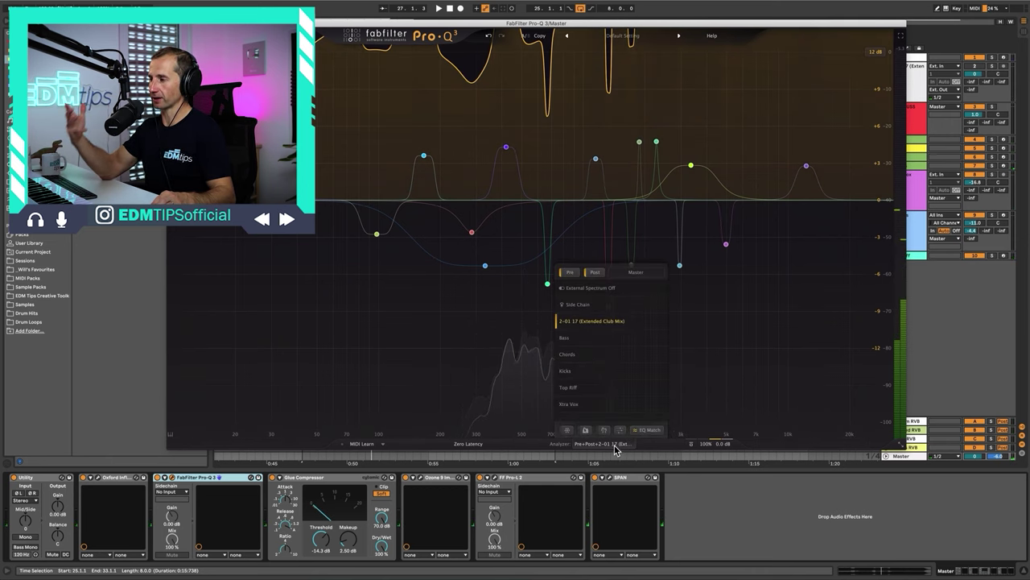
- Set the Gain Scale of the Master's matched EQ curve to 50%
{"action": "left_click", "coordinate": [706, 444]}
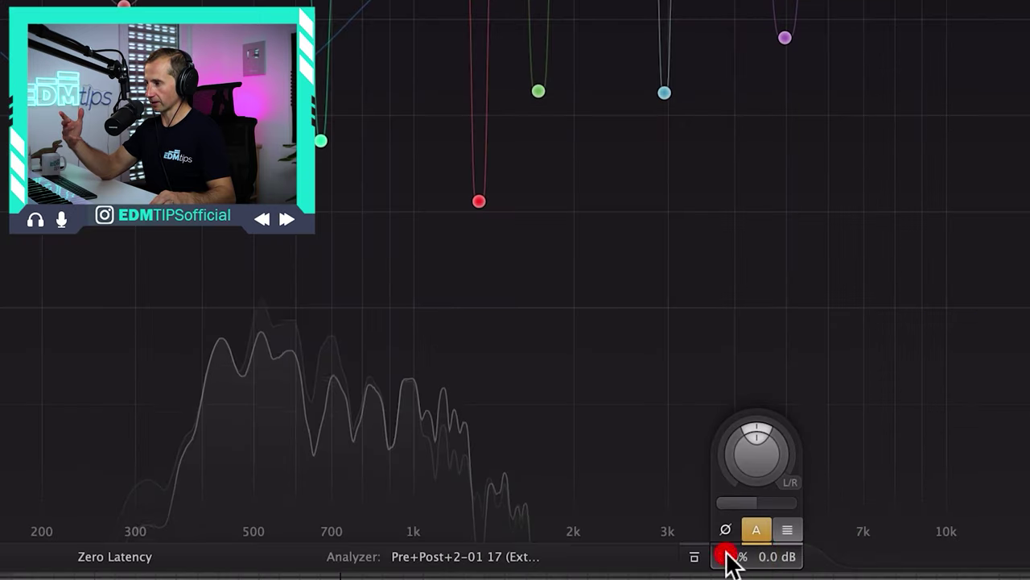
{"action": "left_click", "coordinate": [708, 444]}
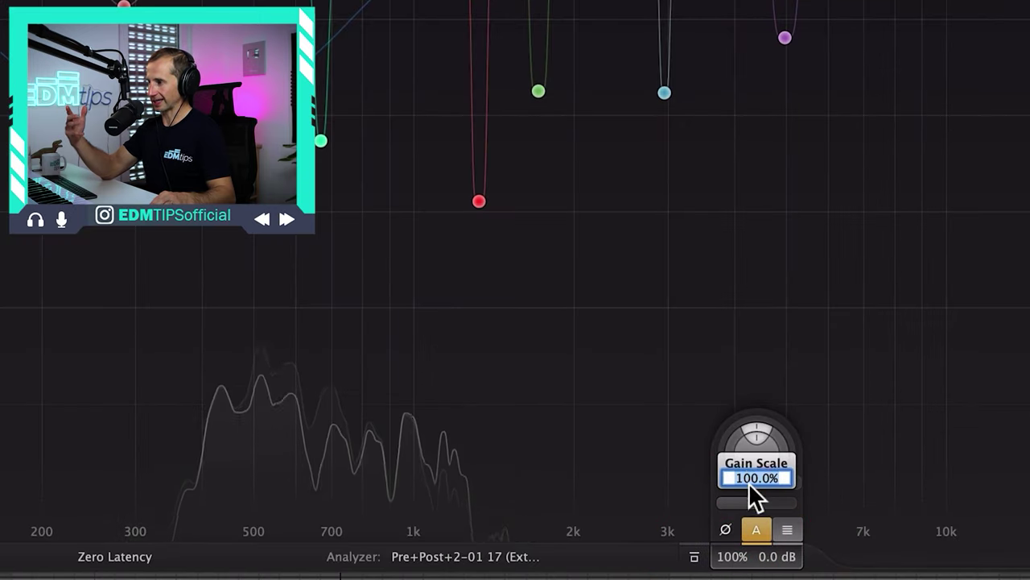
{"action": "type", "text": "50"}
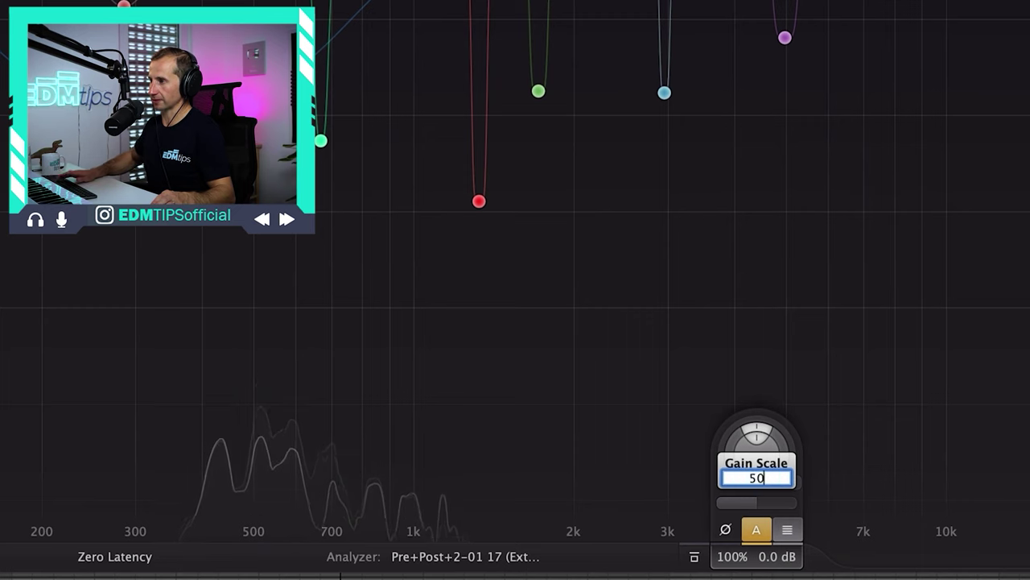
{"action": "key", "text": "Return"}
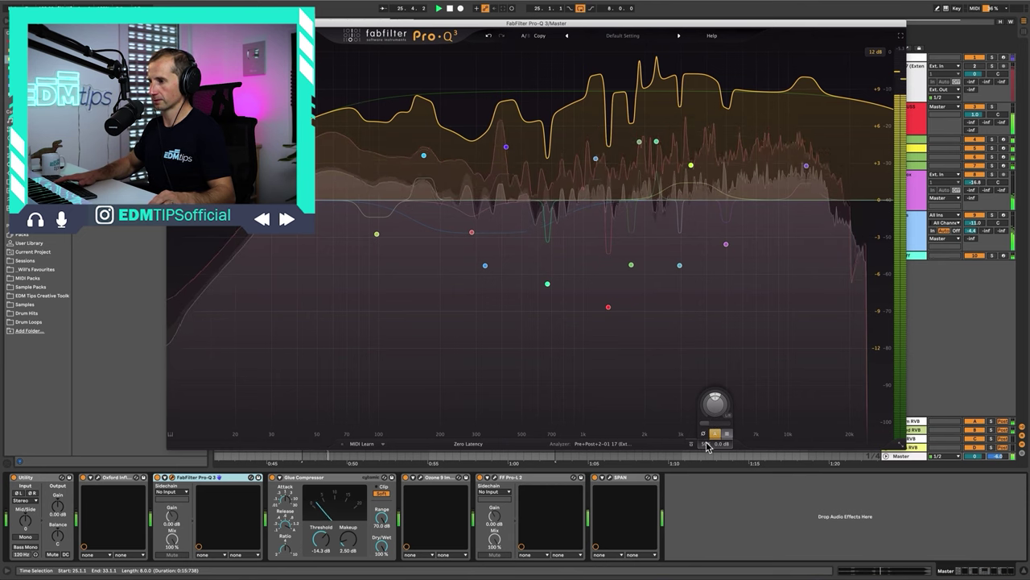
- Set the Master EQ's Gain Scale to 75% during playback and bypass Pro-Q 3 for comparison
{"action": "left_click", "coordinate": [708, 443]}
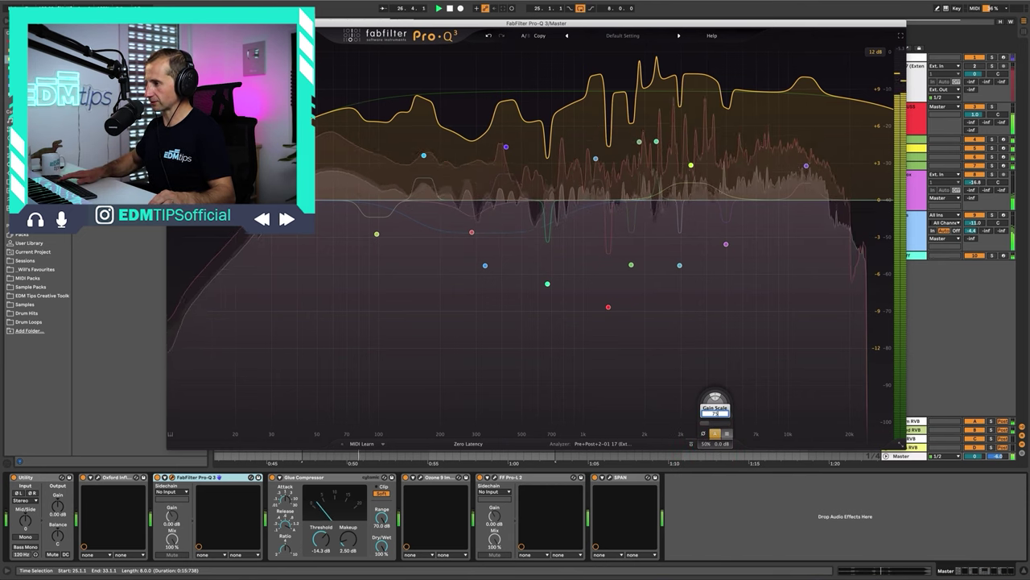
{"action": "key", "text": "Return"}
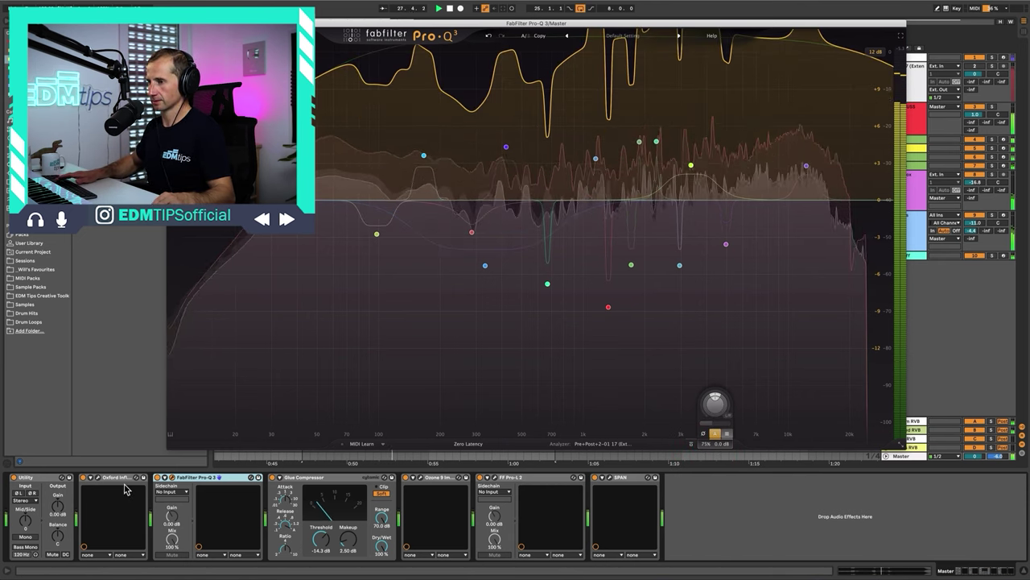
{"action": "left_click", "coordinate": [158, 478]}
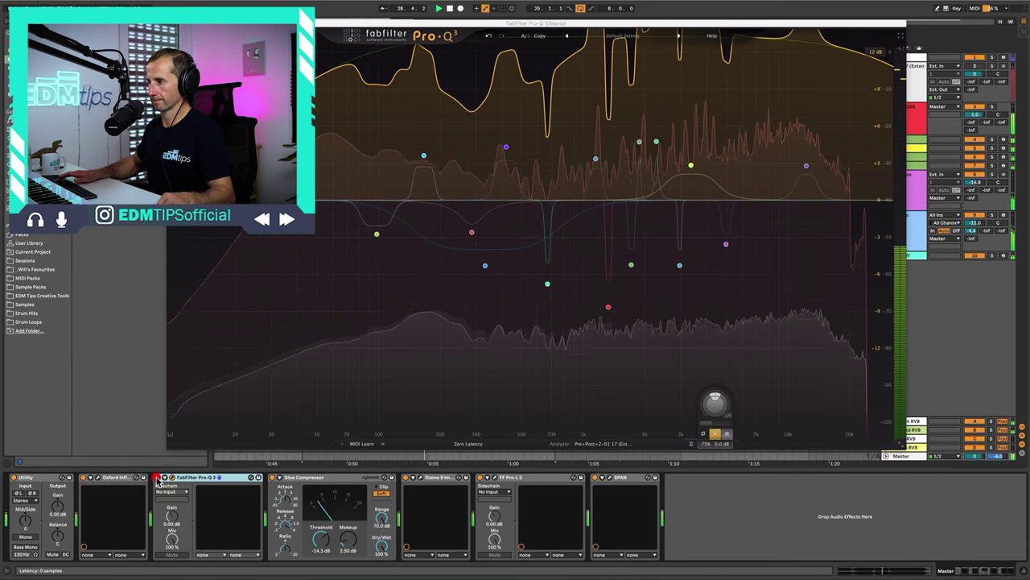
- Compare the matched mix with the reference track by soloing and unsoloing the reference during playback
{"action": "left_click", "coordinate": [990, 65]}
{"action": "left_click", "coordinate": [989, 60]}
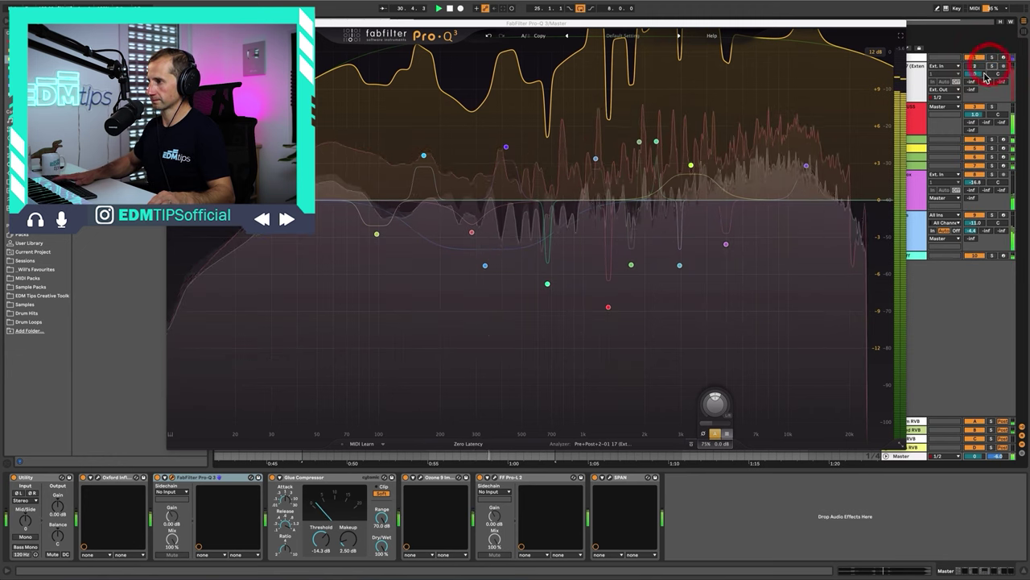
- Add a low shelf cut of about 10 dB to the low end of the Chords track's Pro-Q 3
{"action": "mouse_move", "coordinate": [418, 121]}
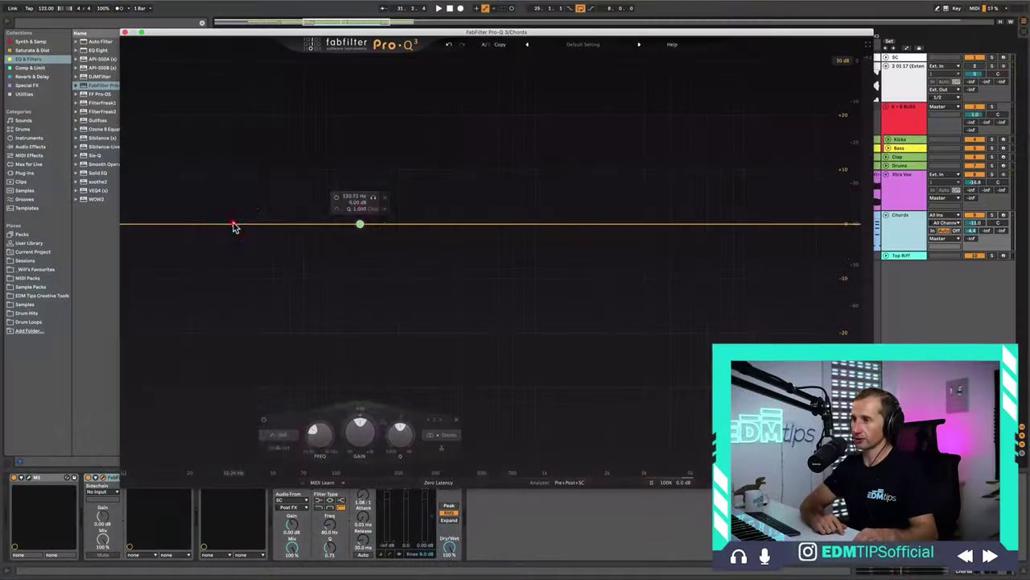
{"action": "left_click_drag", "start_coordinate": [230, 223], "coordinate": [282, 324]}
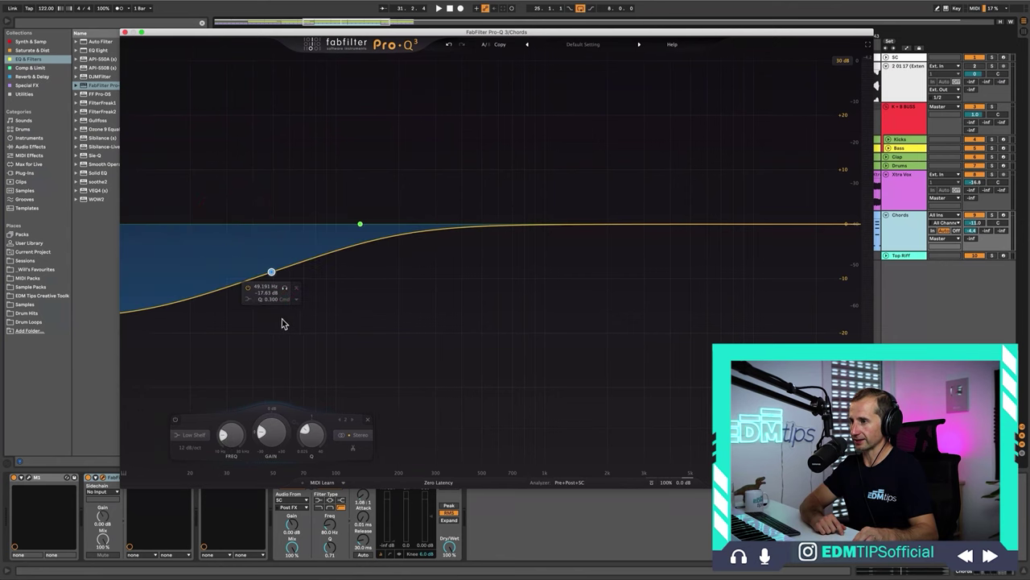
{"action": "left_click_drag", "start_coordinate": [271, 271], "coordinate": [366, 254]}
- Play the Chords and switch the low shelf's stereo placement through Left and Right to Side
{"action": "key", "text": "space"}
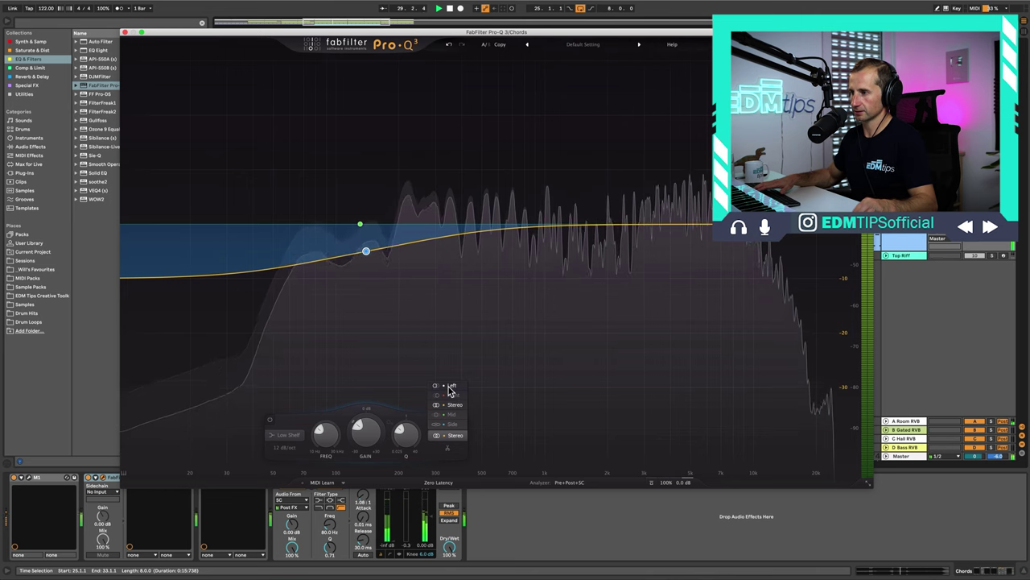
{"action": "left_click", "coordinate": [450, 388]}
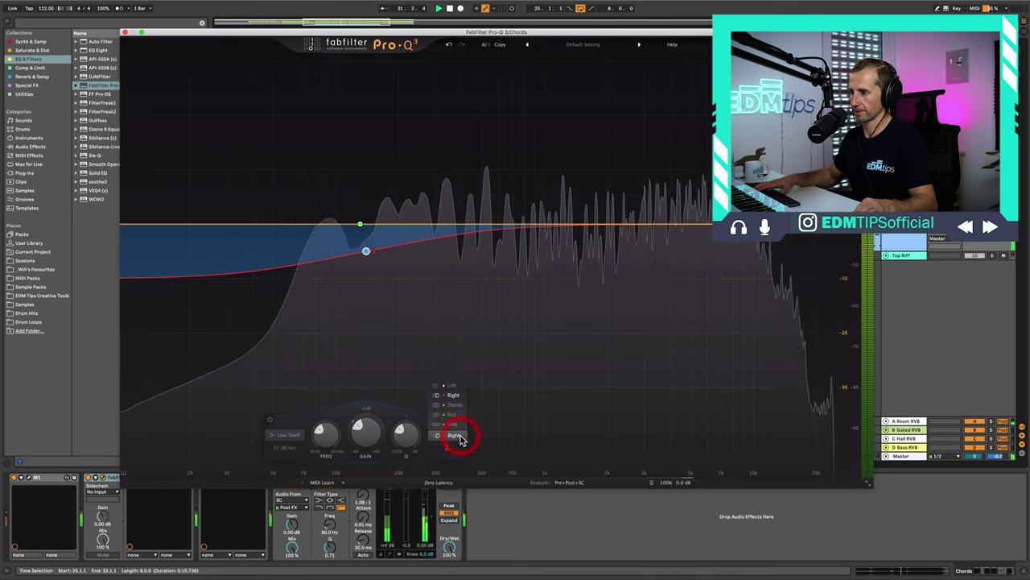
{"action": "left_click", "coordinate": [449, 426]}
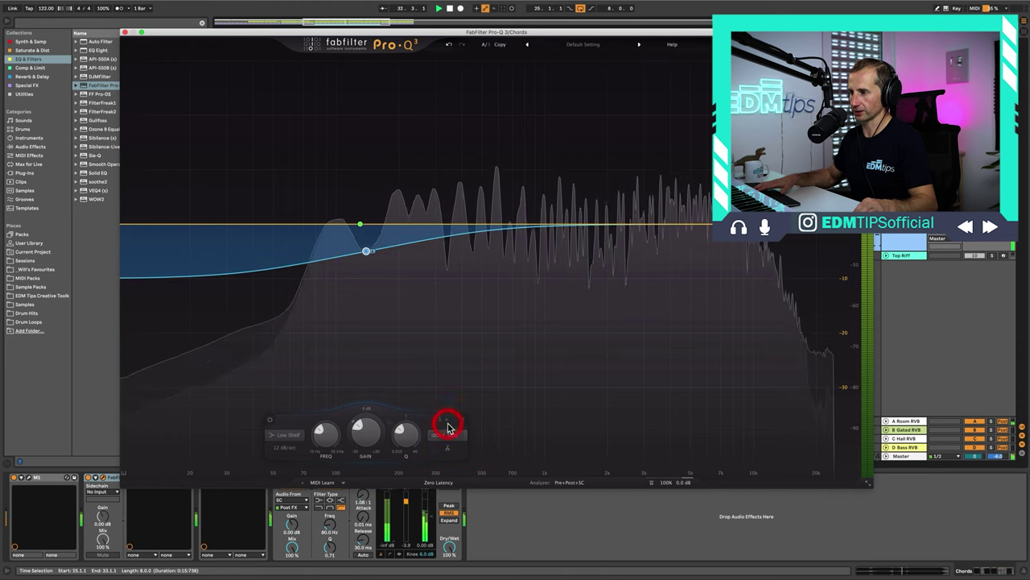
{"action": "mouse_move", "coordinate": [392, 274]}
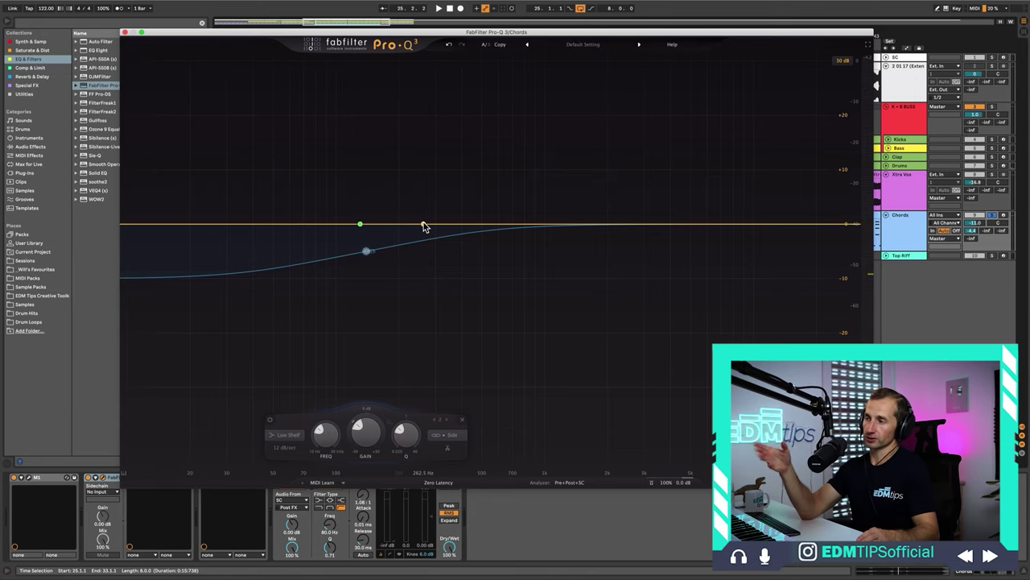
{"action": "left_click", "coordinate": [408, 252]}
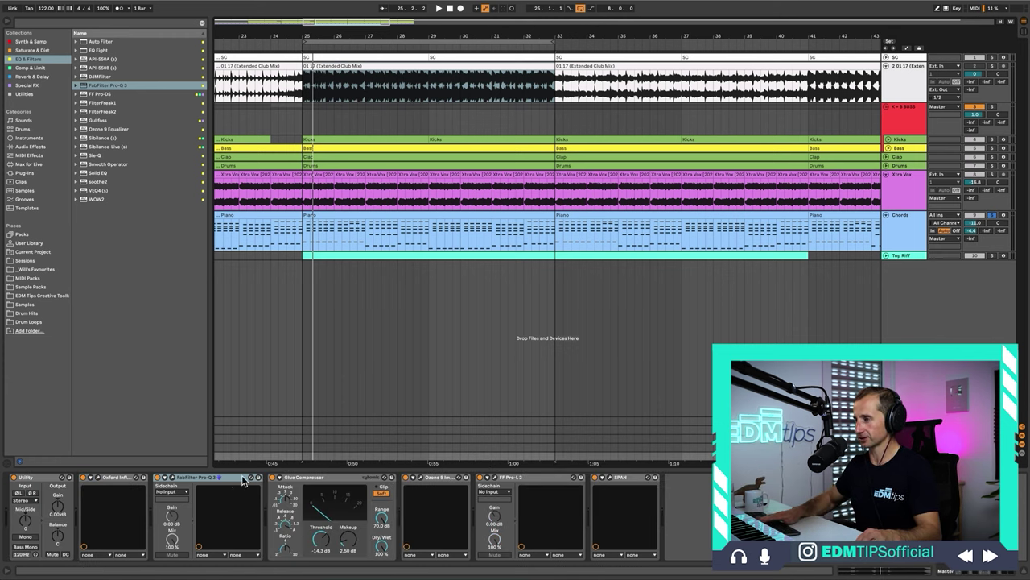
- Open the Master's Pro-Q 3 and shape a low shelf cut around 83 Hz with an upward dynamic range during playback
{"action": "left_click", "coordinate": [224, 481]}
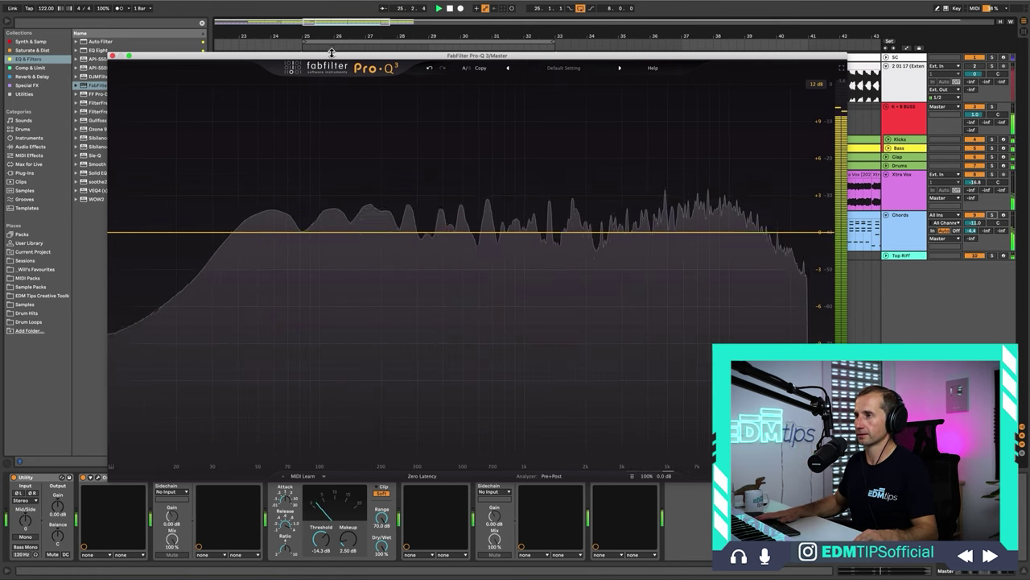
{"action": "left_click_drag", "start_coordinate": [332, 57], "coordinate": [372, 54]}
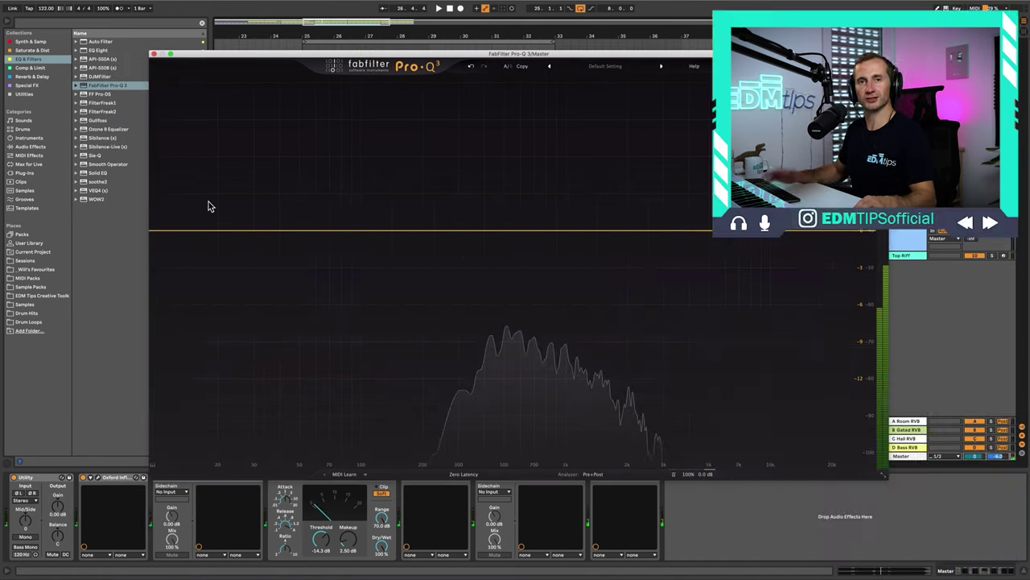
{"action": "double_click", "coordinate": [170, 238]}
{"action": "left_click_drag", "start_coordinate": [171, 248], "coordinate": [344, 334]}
{"action": "key", "text": "space"}
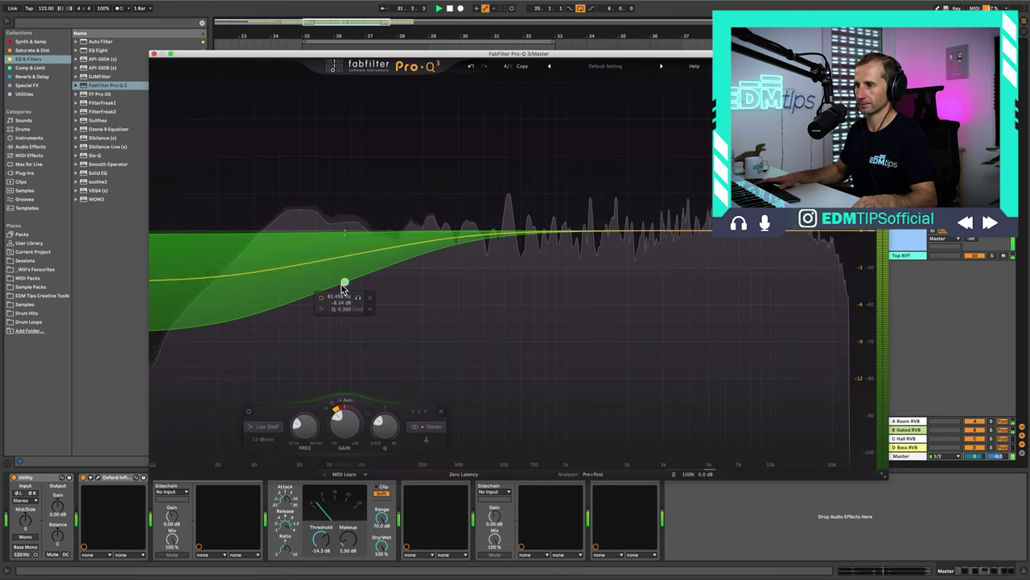
{"action": "left_click_drag", "start_coordinate": [344, 285], "coordinate": [322, 224]}
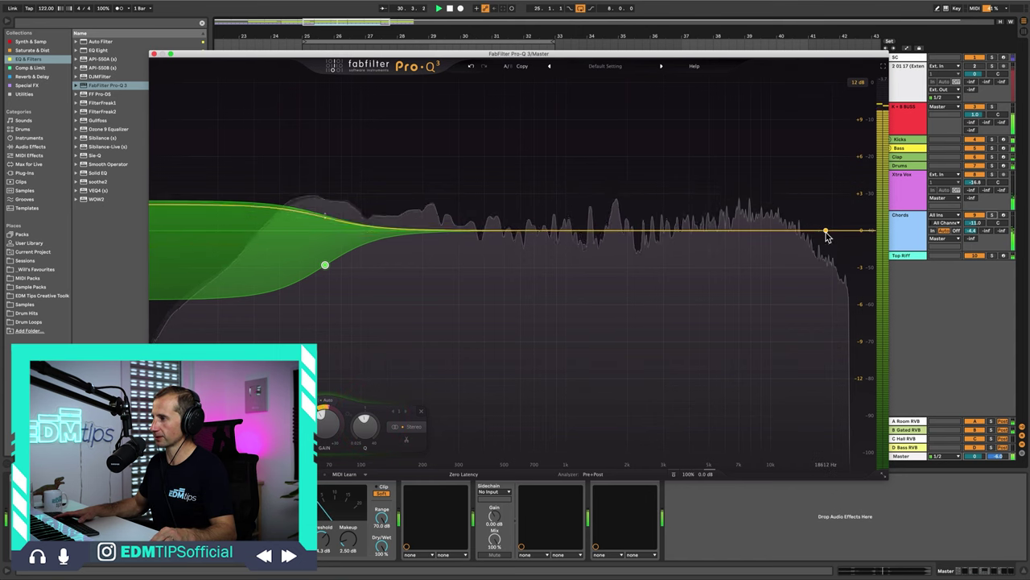
- Add a high shelf boost of about 8.7 dB at about 8.2 kHz on the Master and adjust its dynamic range
{"action": "left_click_drag", "start_coordinate": [822, 213], "coordinate": [759, 131]}
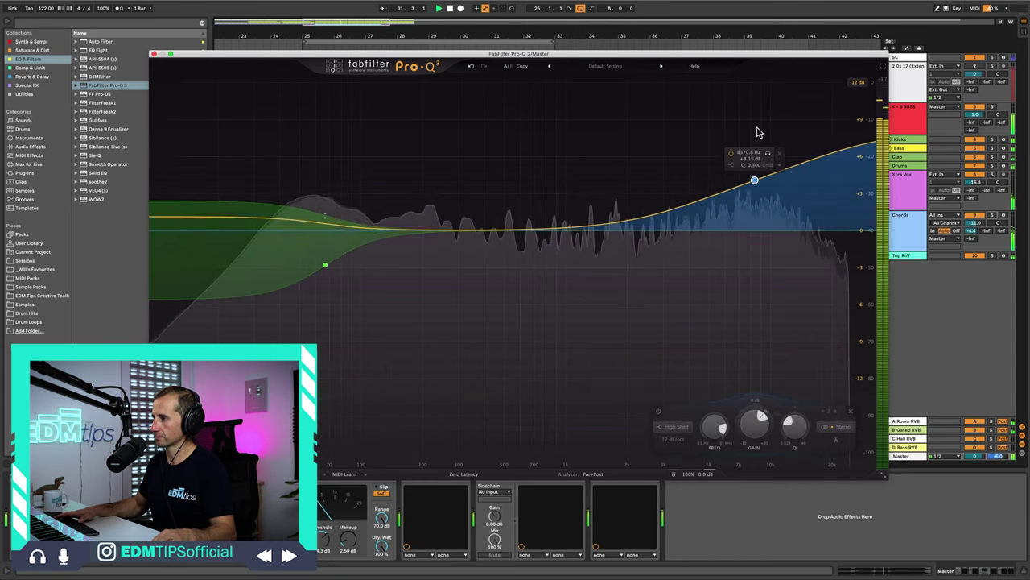
{"action": "left_click", "coordinate": [756, 127]}
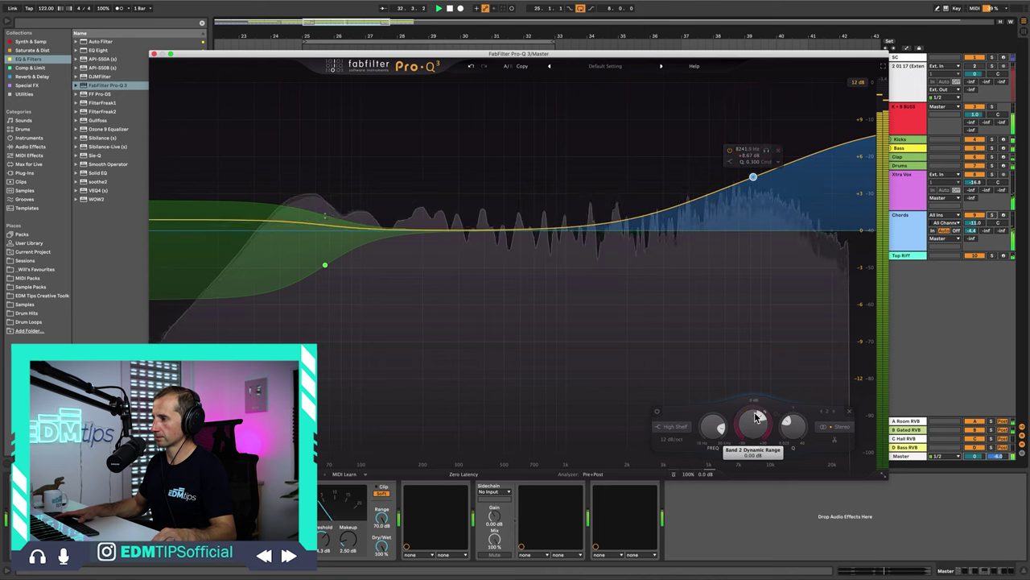
{"action": "left_click_drag", "start_coordinate": [757, 417], "coordinate": [748, 438]}
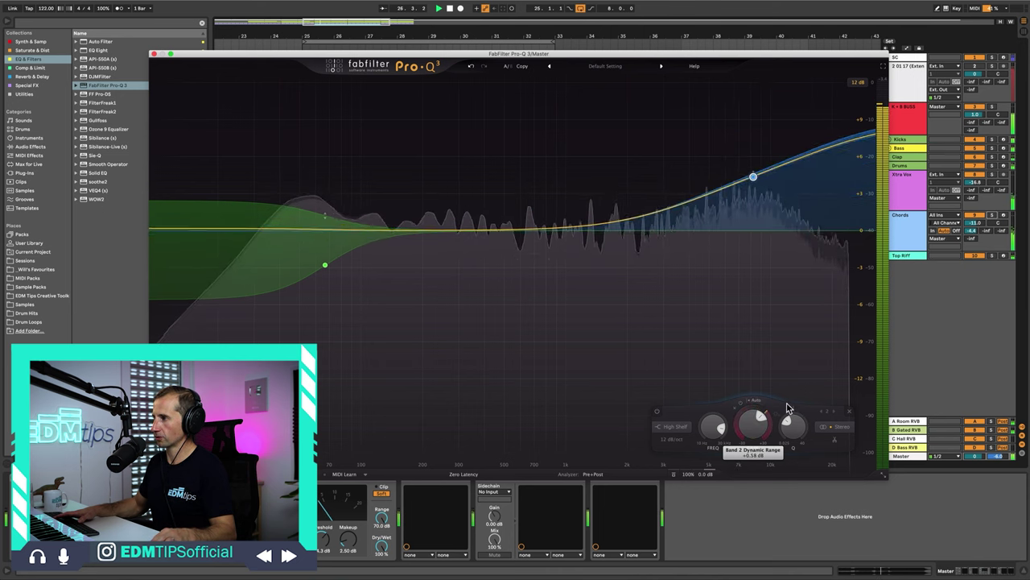
{"action": "left_click_drag", "start_coordinate": [788, 408], "coordinate": [805, 364]}
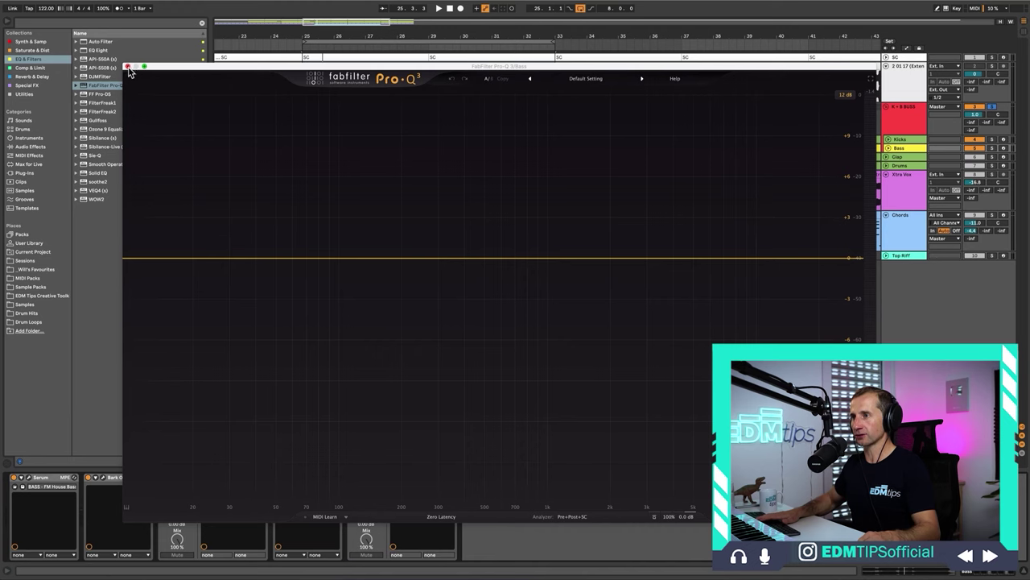
- Close the Bass track's Pro-Q 3 window and set the plug-in's sidechain input to Kicks
{"action": "left_click", "coordinate": [127, 66]}
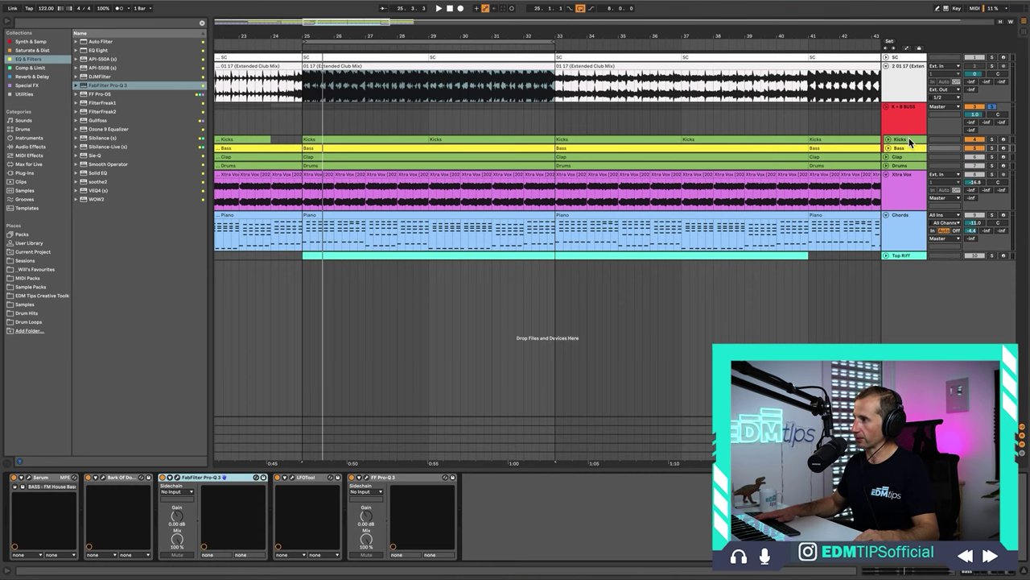
{"action": "left_click", "coordinate": [911, 141]}
{"action": "left_click", "coordinate": [910, 148]}
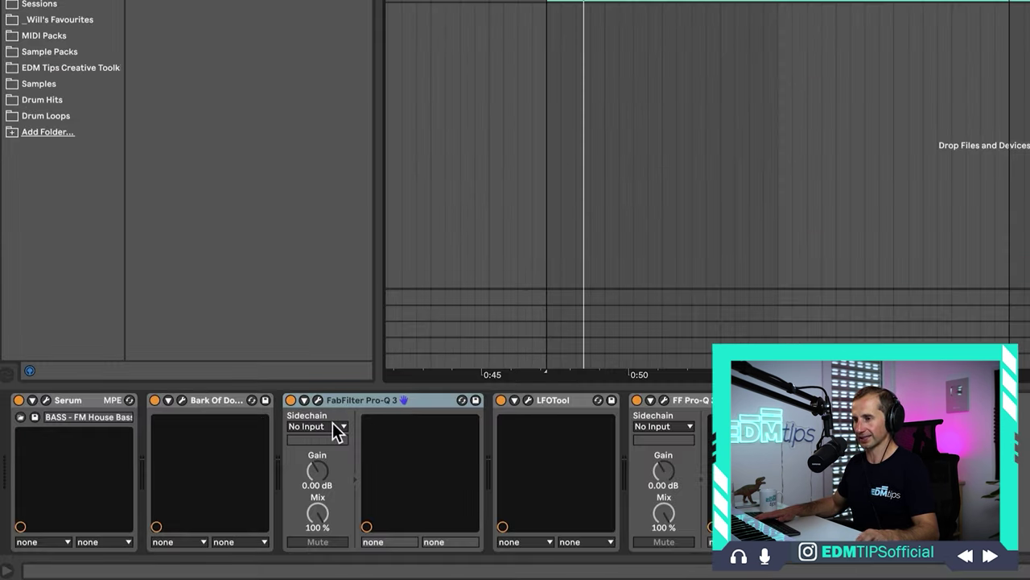
{"action": "left_click", "coordinate": [337, 427]}
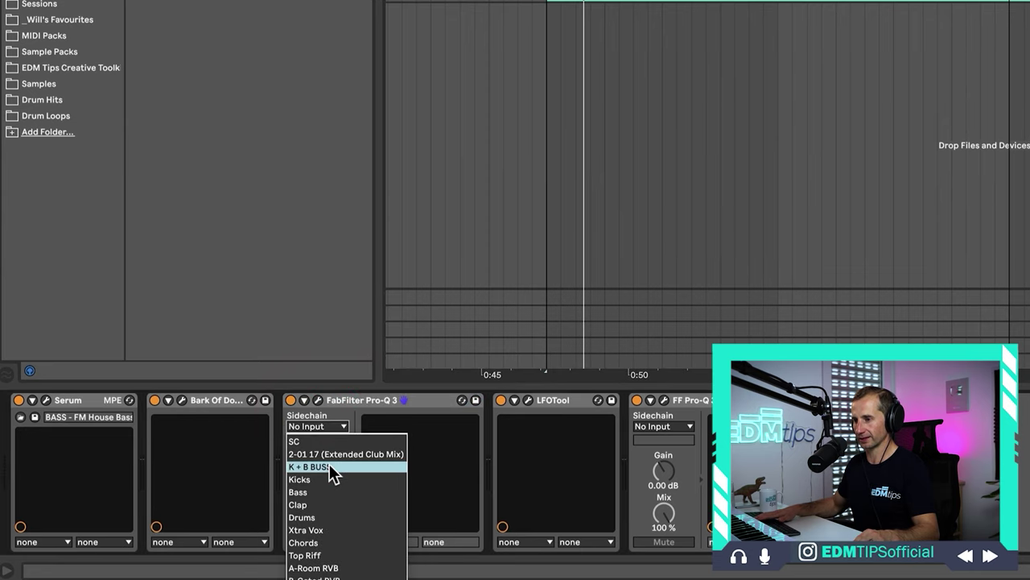
{"action": "left_click", "coordinate": [318, 480]}
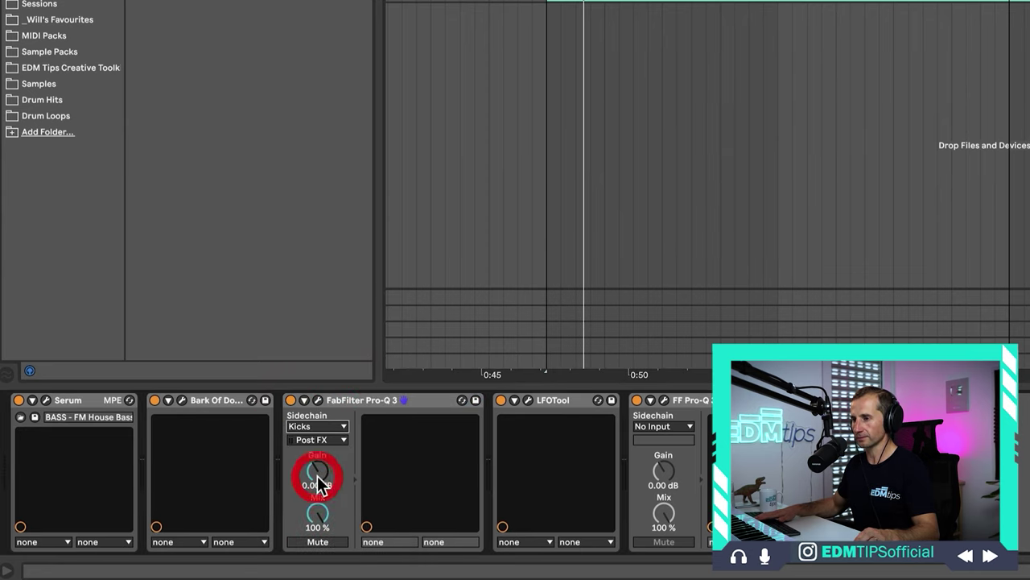
- Reopen the Bass track's Pro-Q 3 and turn on the analyzer's collision display against the side chain
{"action": "left_click", "coordinate": [319, 401]}
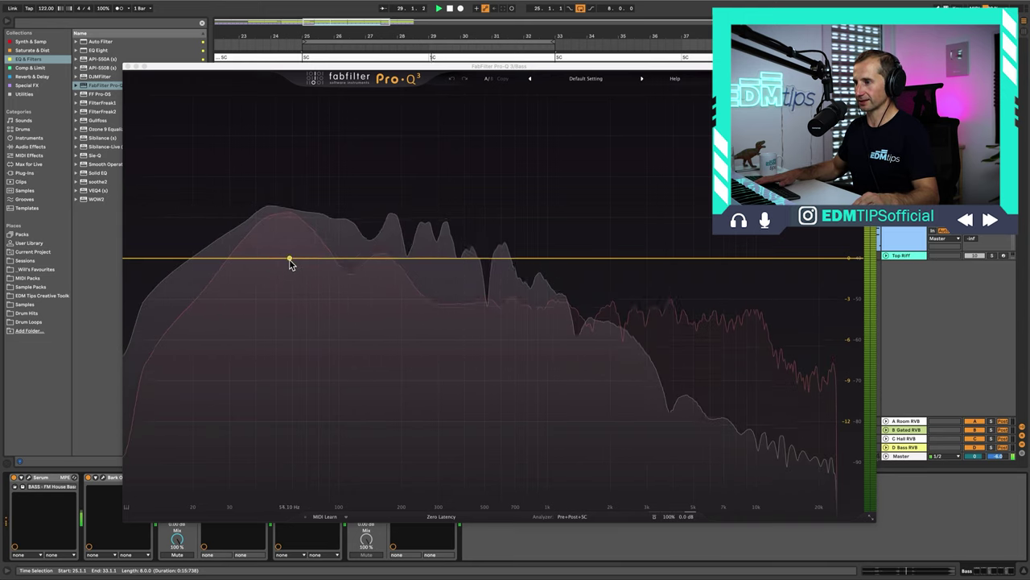
{"action": "left_click", "coordinate": [571, 517]}
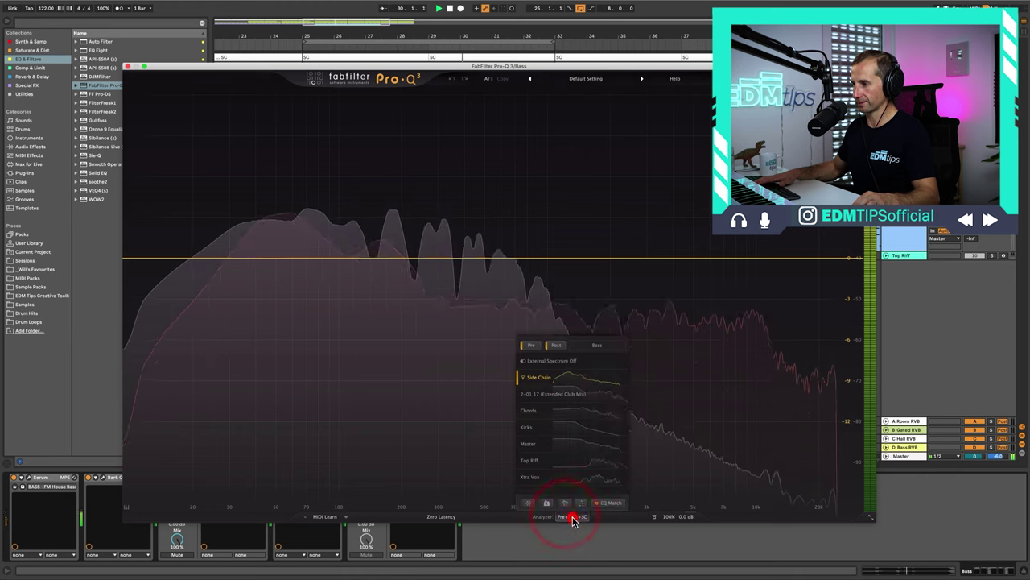
{"action": "left_click", "coordinate": [566, 503]}
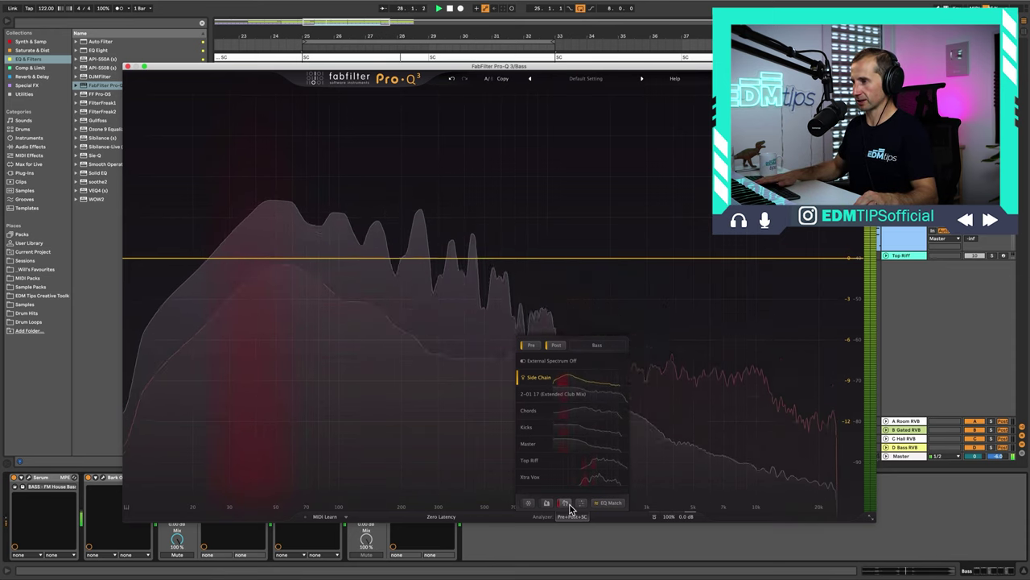
- Add a bell cut of about 4.6 dB at about 52 Hz on the Bass and briefly try a −30 dB gain
{"action": "left_click", "coordinate": [271, 257]}
{"action": "left_click_drag", "start_coordinate": [270, 260], "coordinate": [281, 325]}
{"action": "left_click", "coordinate": [280, 324]}
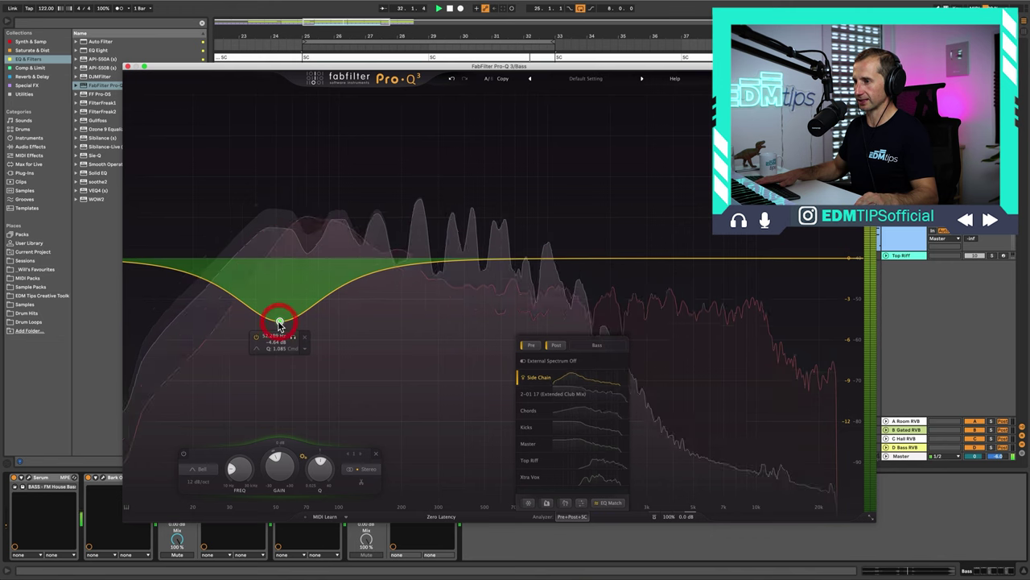
{"action": "left_click", "coordinate": [279, 324]}
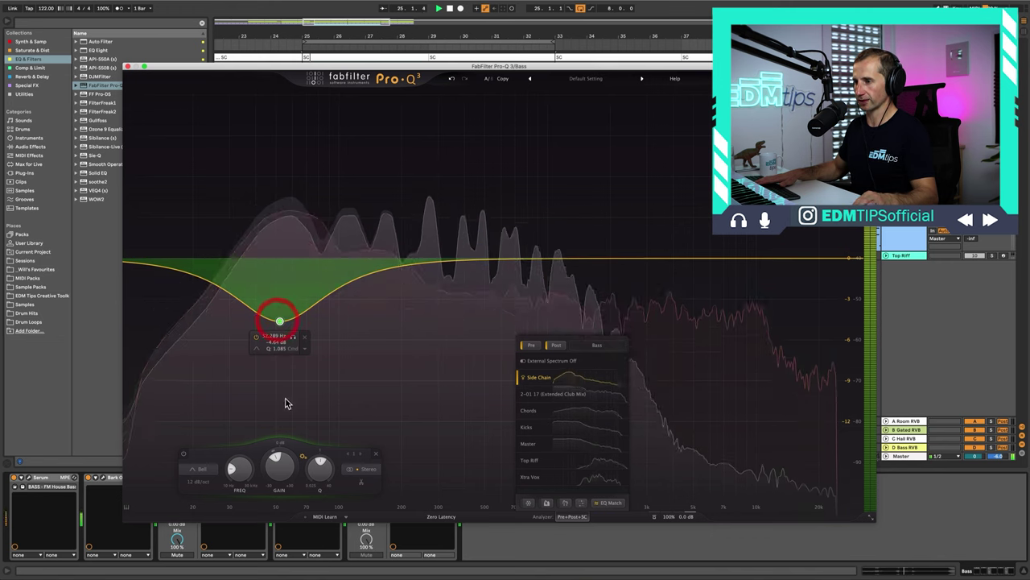
{"action": "left_click_drag", "start_coordinate": [280, 471], "coordinate": [280, 550]}
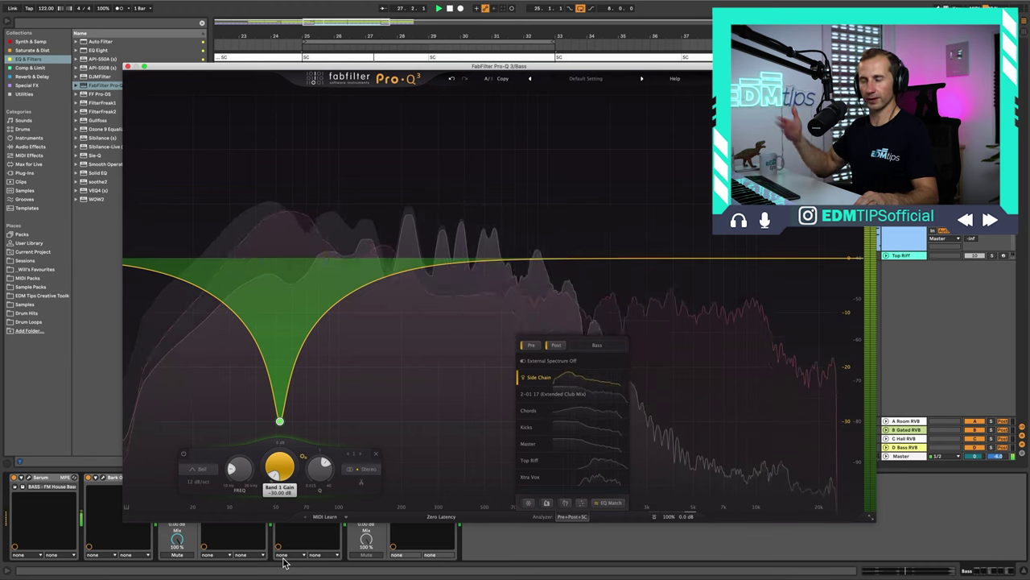
{"action": "left_click_drag", "start_coordinate": [284, 564], "coordinate": [299, 512]}
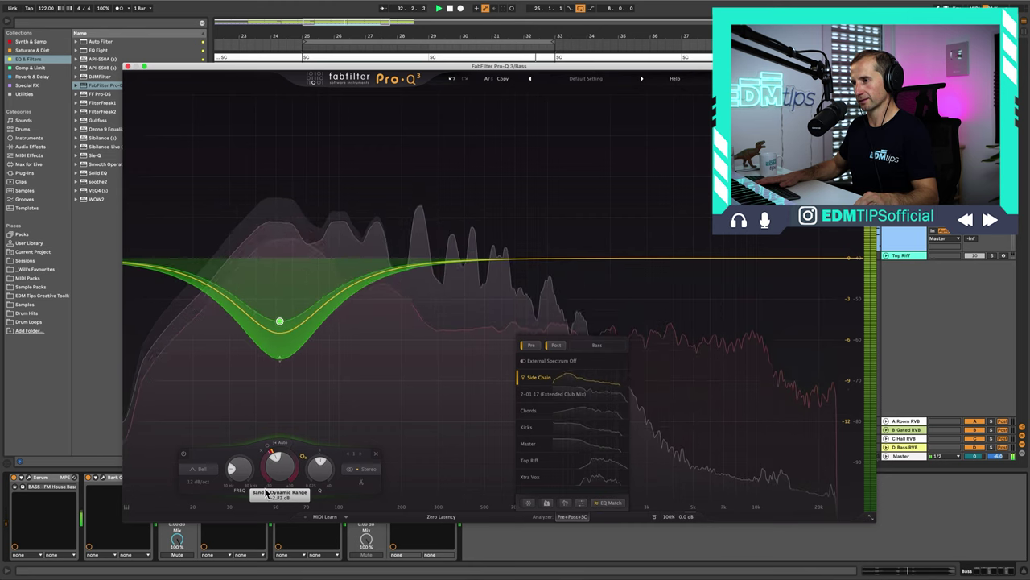
- Bring the 52 Hz bell's gain to about 0 dB and give it a negative dynamic range, trying about −6 dB and −17 dB
{"action": "left_click", "coordinate": [266, 509]}
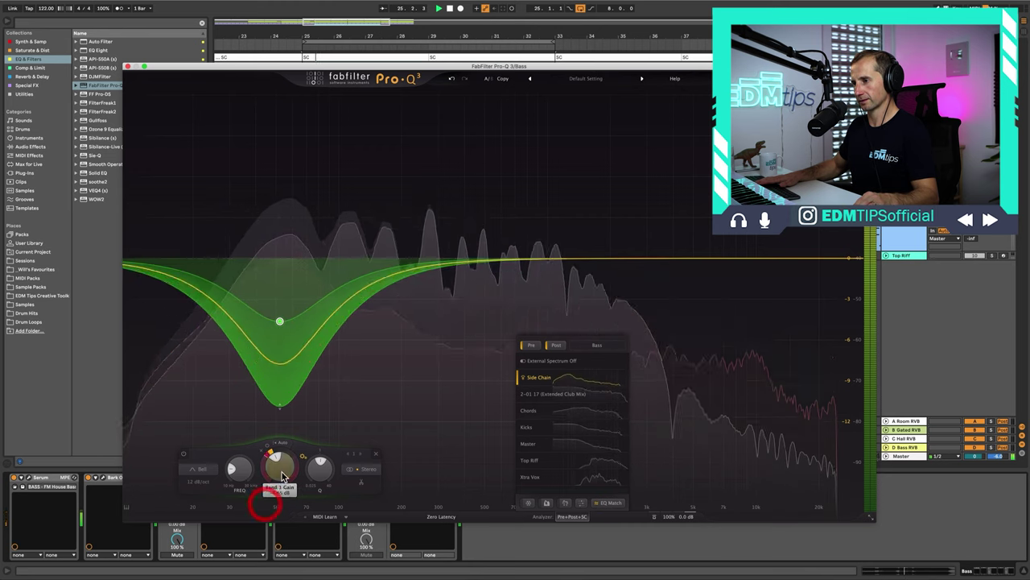
{"action": "left_click_drag", "start_coordinate": [281, 475], "coordinate": [287, 427]}
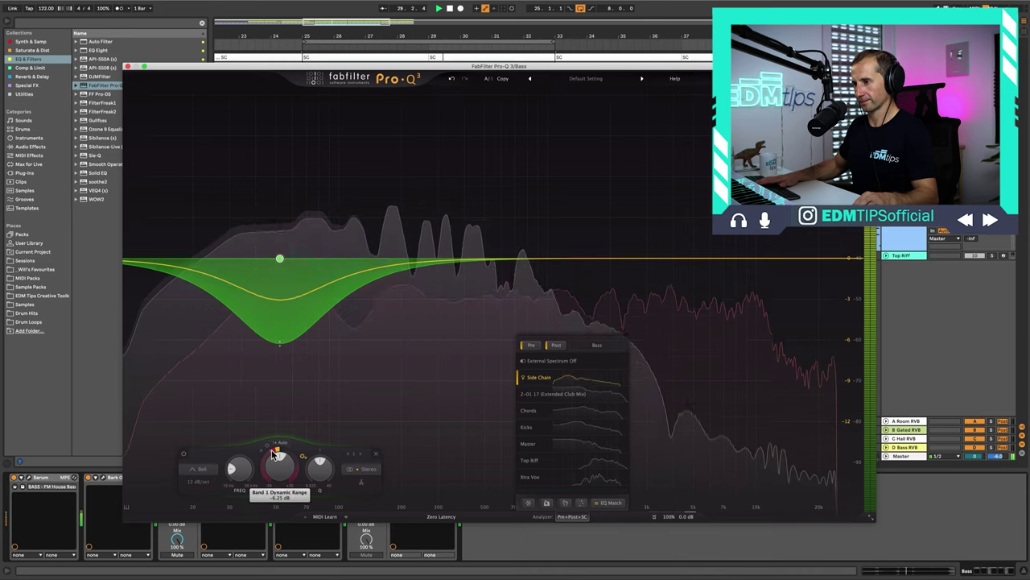
{"action": "mouse_move", "coordinate": [286, 458]}
{"action": "left_mouse_down"}
{"action": "mouse_move", "coordinate": [298, 454]}
{"action": "mouse_move", "coordinate": [293, 429]}
{"action": "mouse_move", "coordinate": [298, 456]}
{"action": "left_mouse_up"}
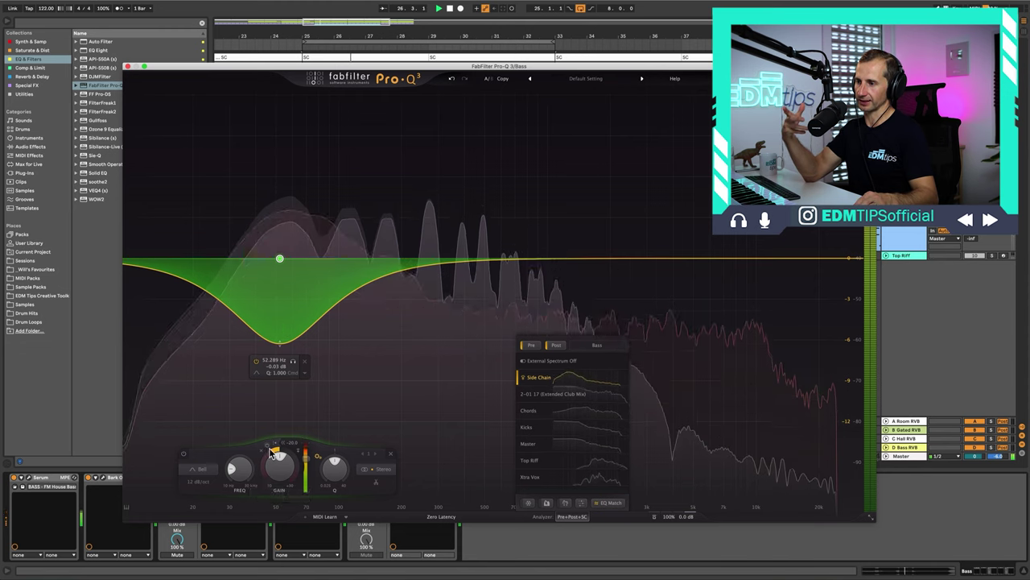
{"action": "left_click_drag", "start_coordinate": [272, 455], "coordinate": [274, 470]}
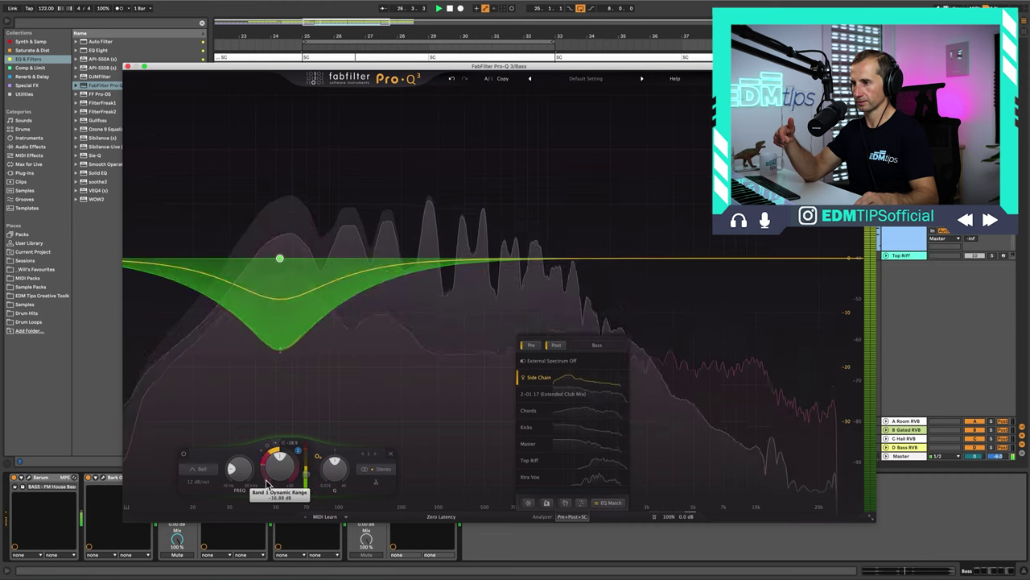
{"action": "mouse_move", "coordinate": [267, 493]}
{"action": "left_mouse_down"}
{"action": "mouse_move", "coordinate": [273, 463]}
{"action": "mouse_move", "coordinate": [275, 475]}
{"action": "left_mouse_up"}
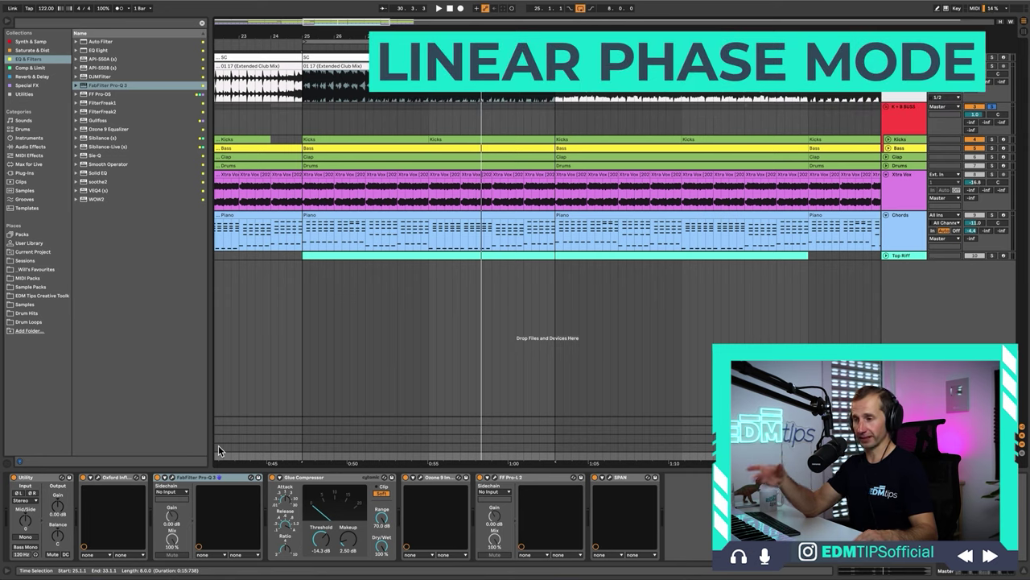
- Open the Master's Pro-Q 3 and set its processing mode to Linear Phase with Max resolution
{"action": "left_click", "coordinate": [171, 478]}
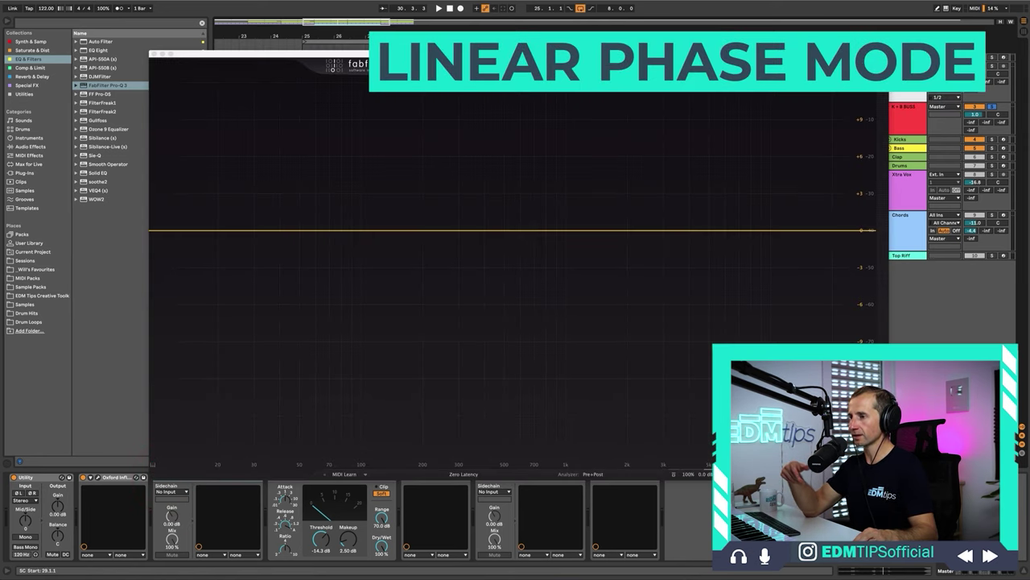
{"action": "left_click", "coordinate": [422, 479]}
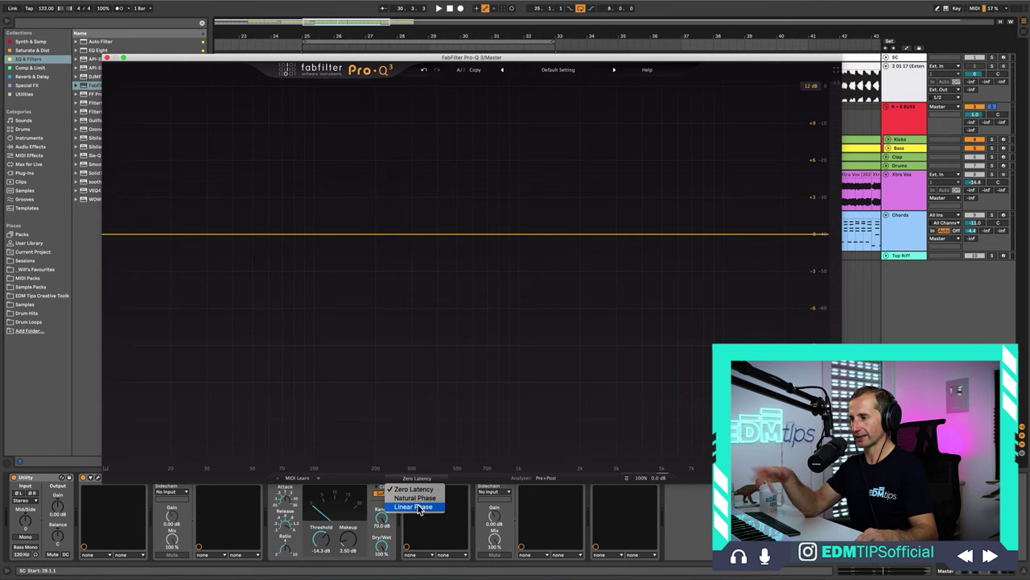
{"action": "left_click", "coordinate": [455, 491]}
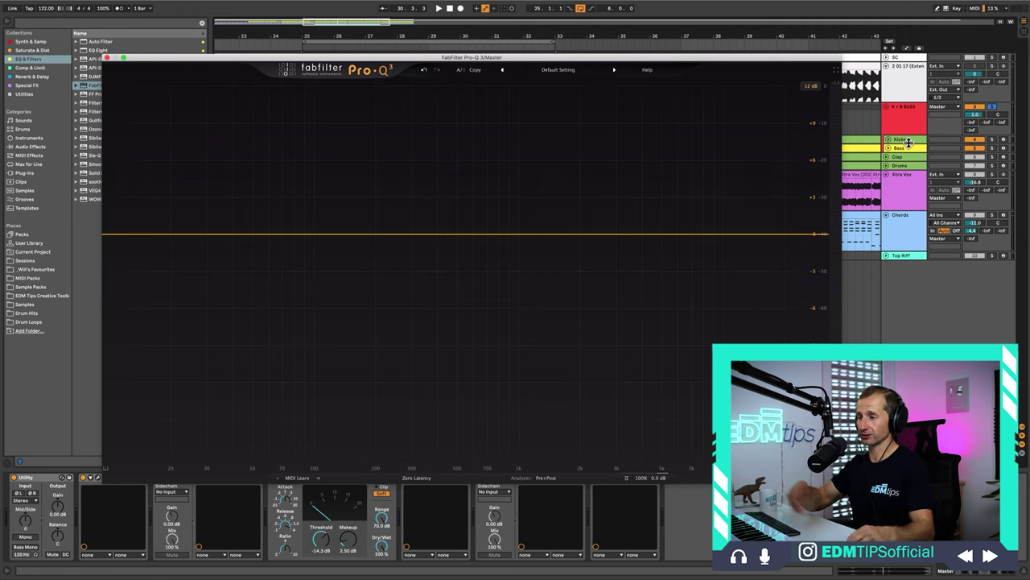
{"action": "left_click", "coordinate": [412, 480]}
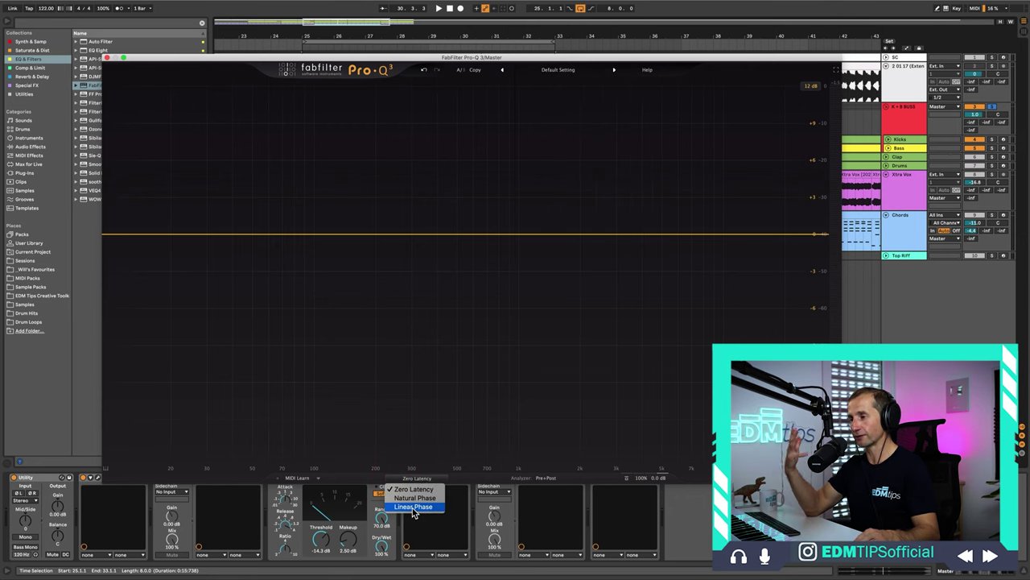
{"action": "left_click", "coordinate": [412, 508]}
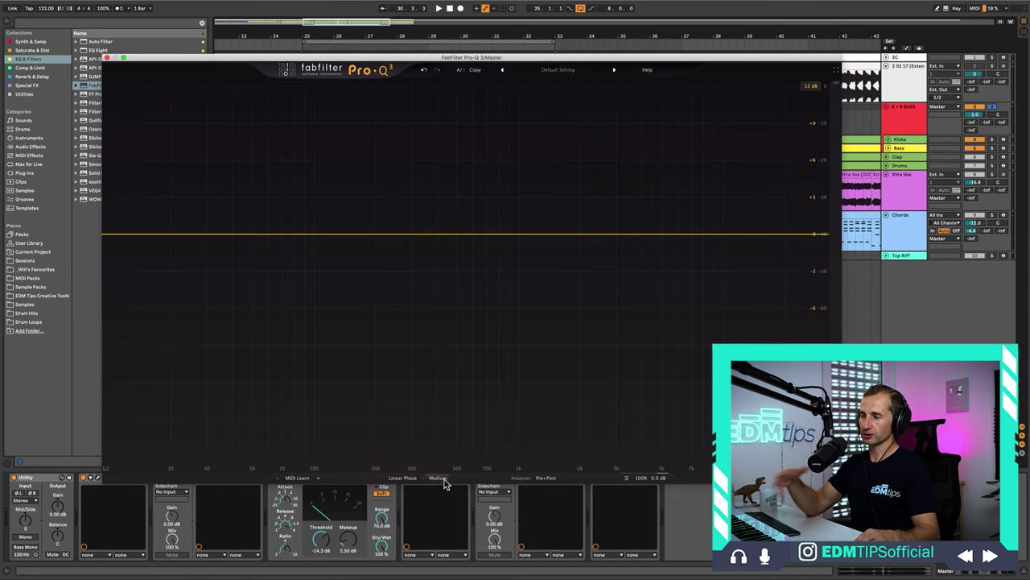
{"action": "left_click", "coordinate": [438, 479]}
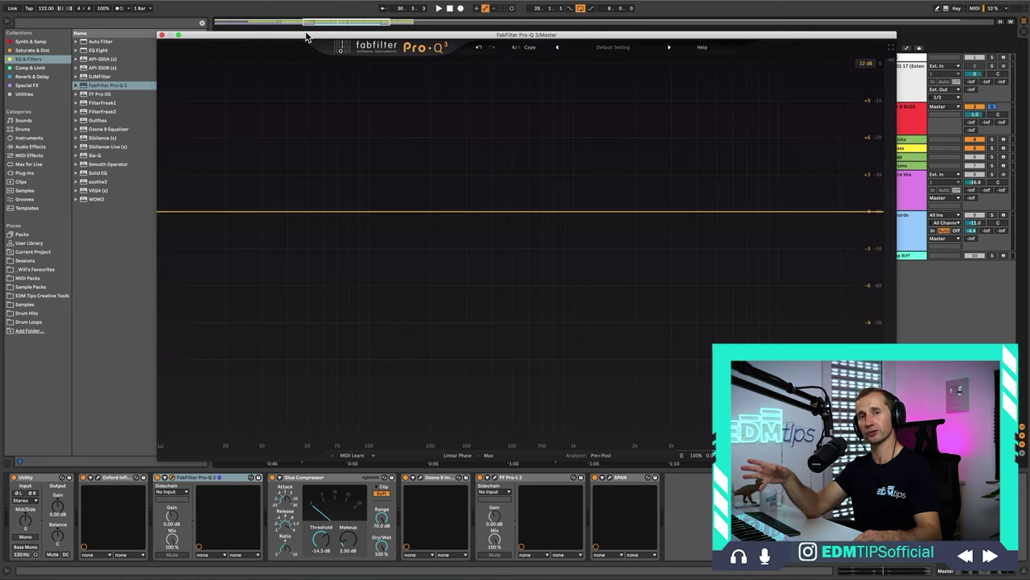
- Play the mix through the Linear Phase setting and open the Master EQ's processing mode choices
{"action": "key", "text": "space"}
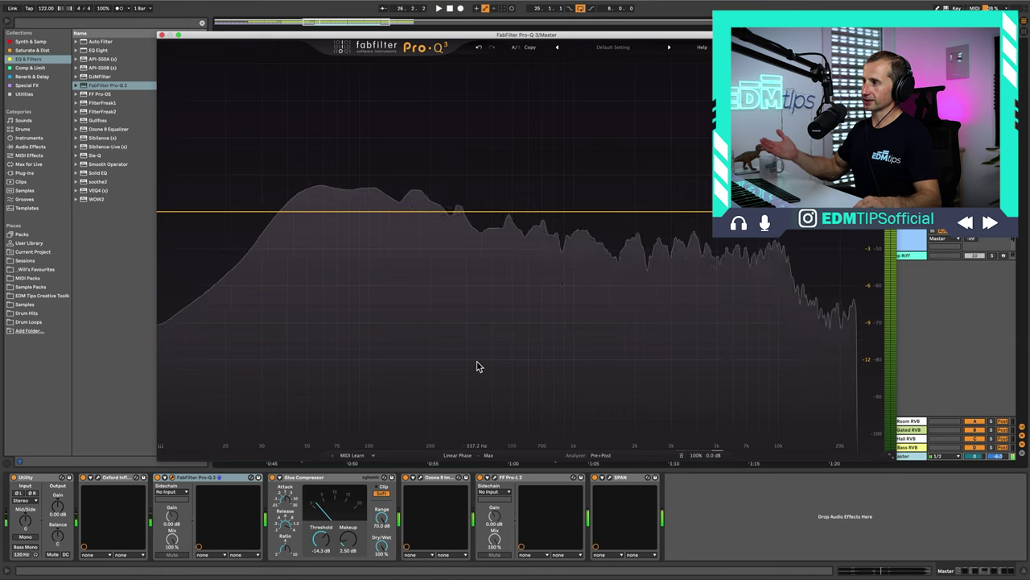
{"action": "left_click", "coordinate": [458, 455]}
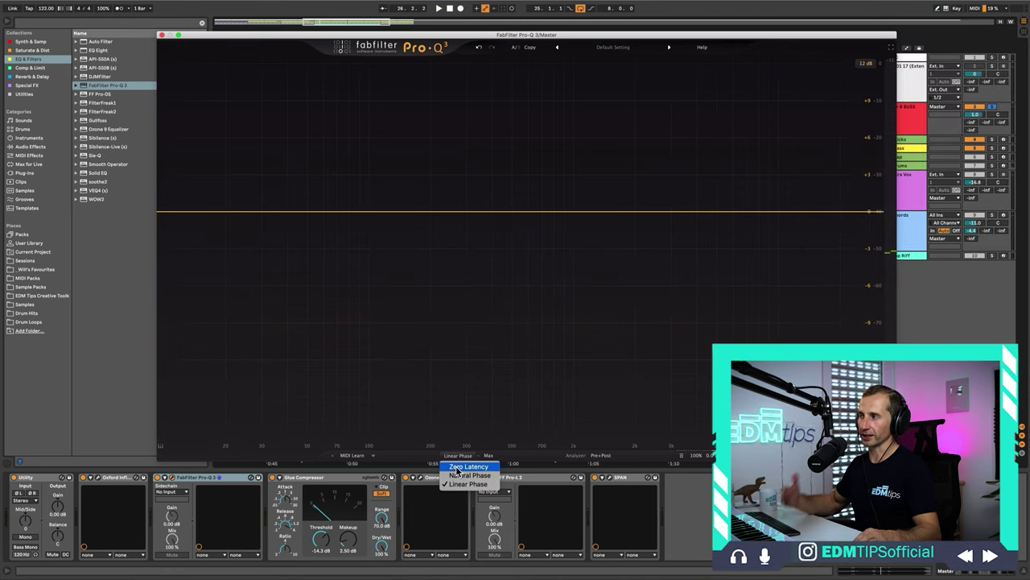